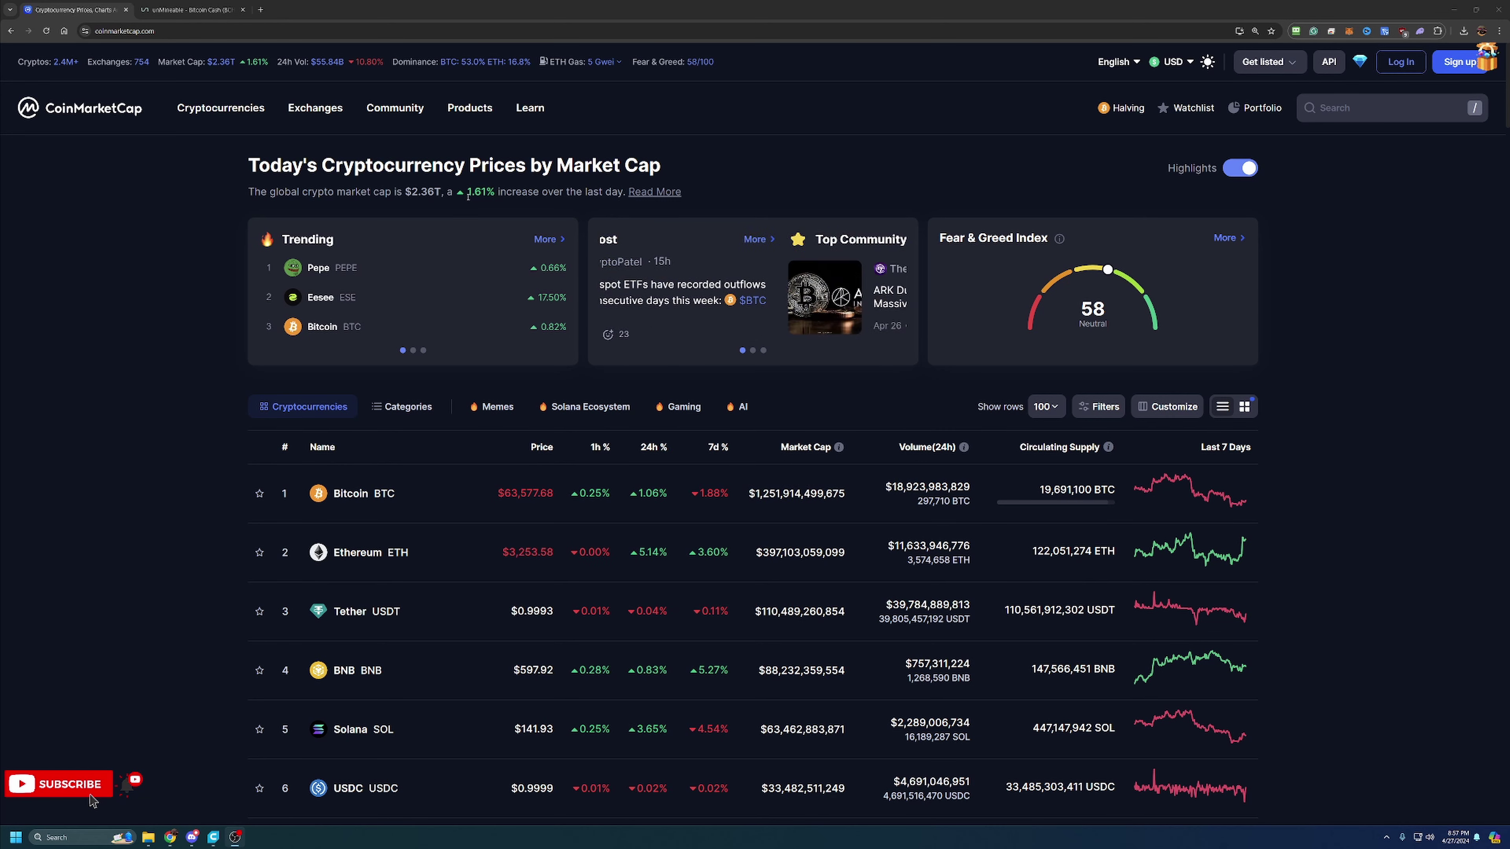
- Highlight the $2.36T total market cap, then scroll the ranking down to Bitcoin Cash at rank 15
drag(405, 192, 468, 188)
click(865, 137)
scroll(619, 315, down, 2)
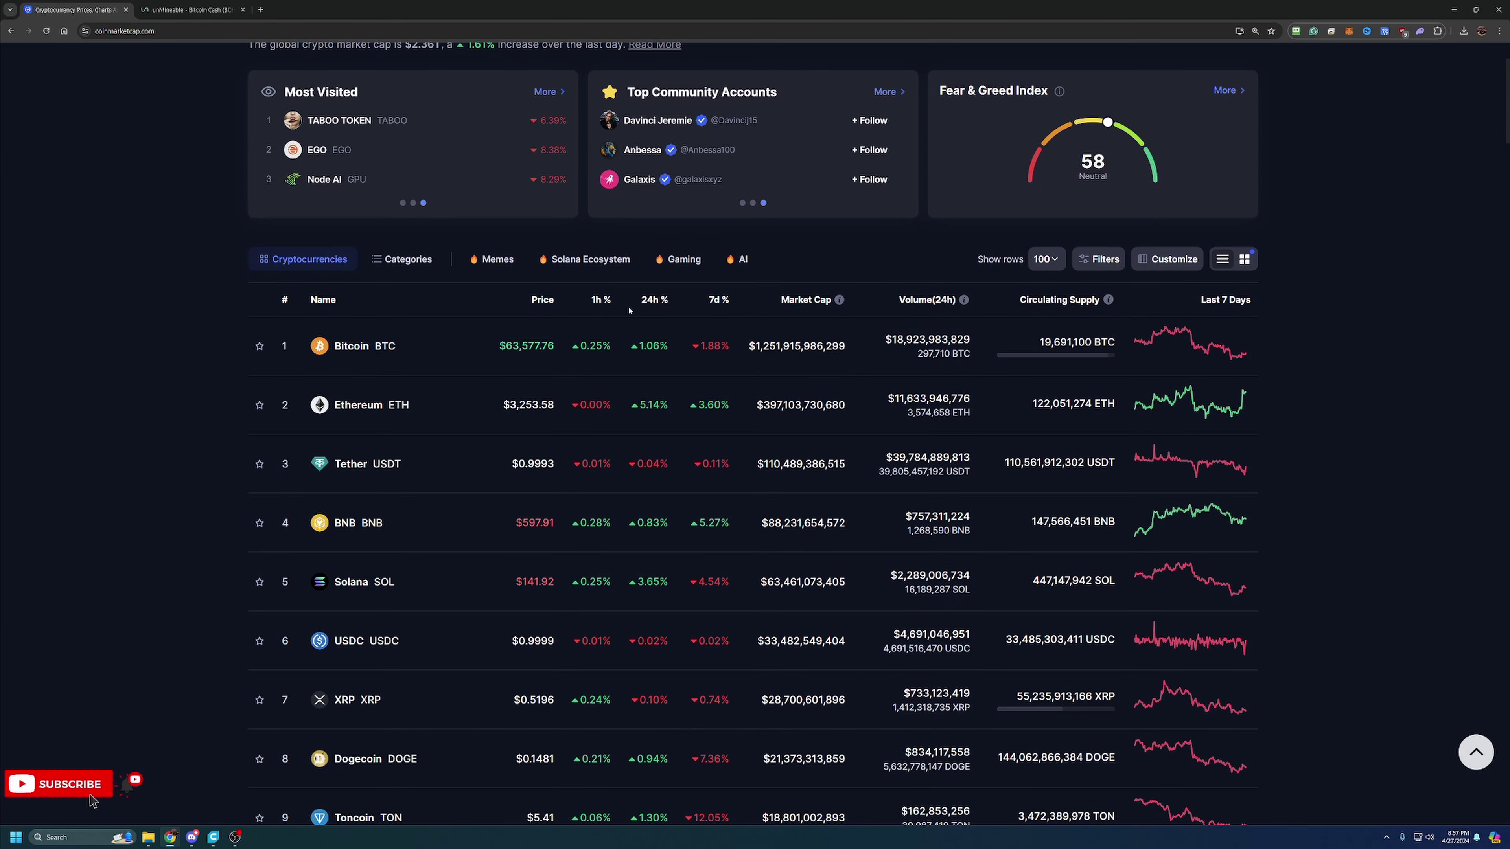
scroll(619, 316, down, 2)
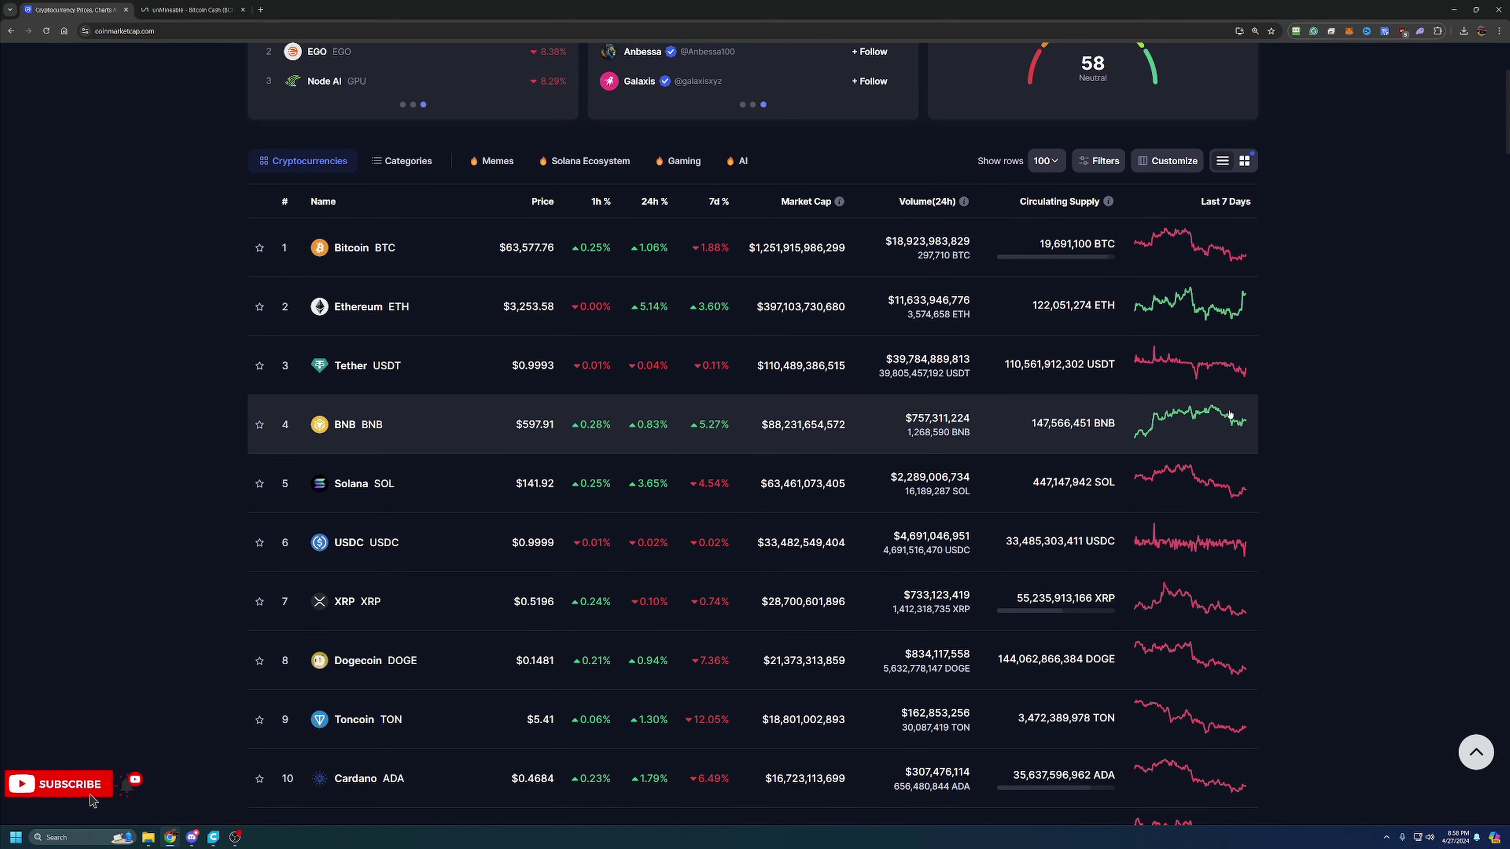
scroll(675, 424, down, 1)
scroll(675, 423, down, 3)
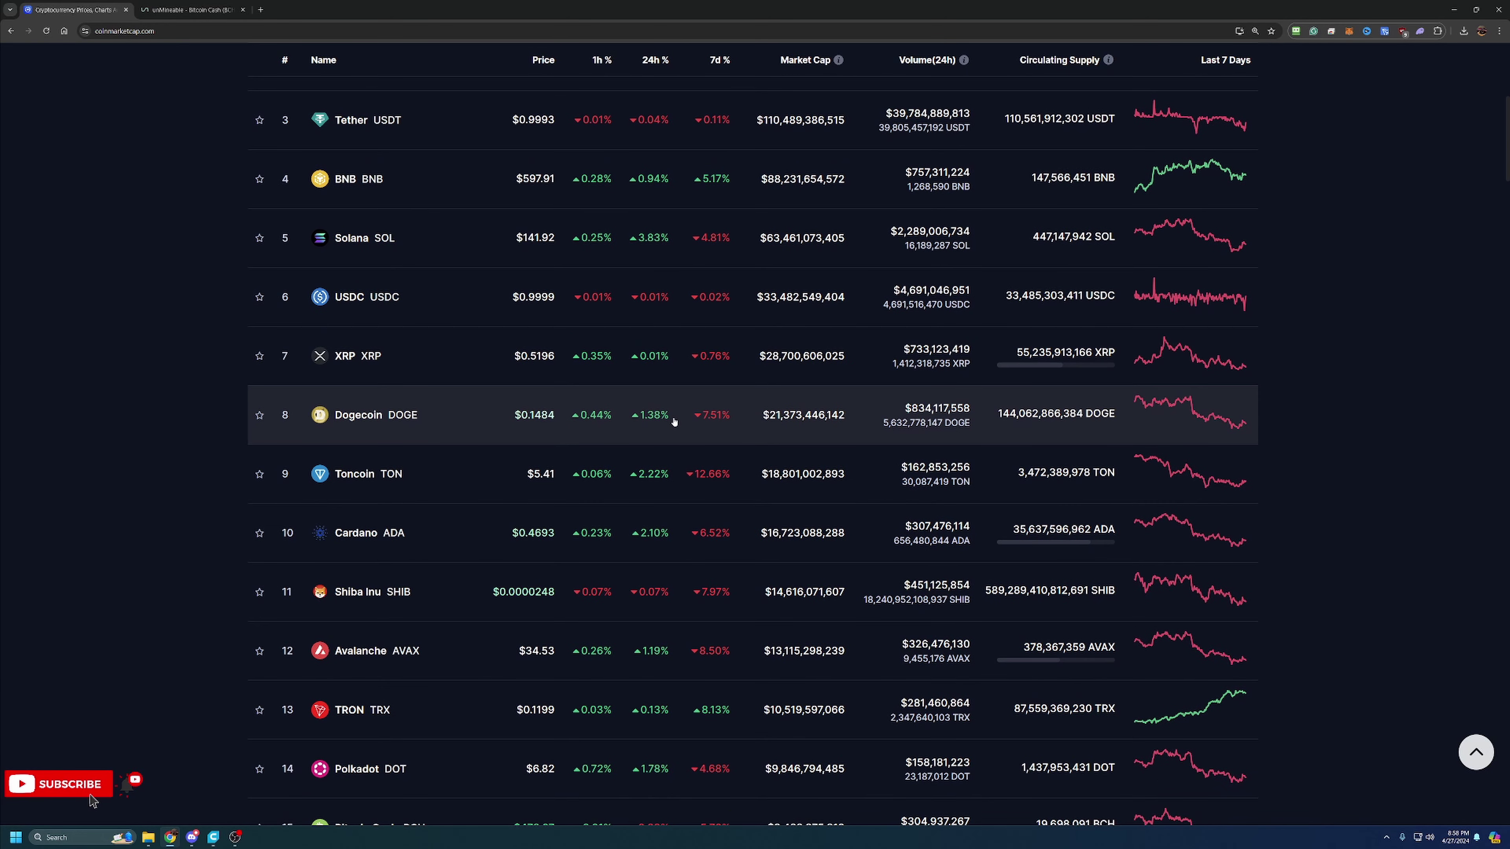
scroll(673, 420, down, 2)
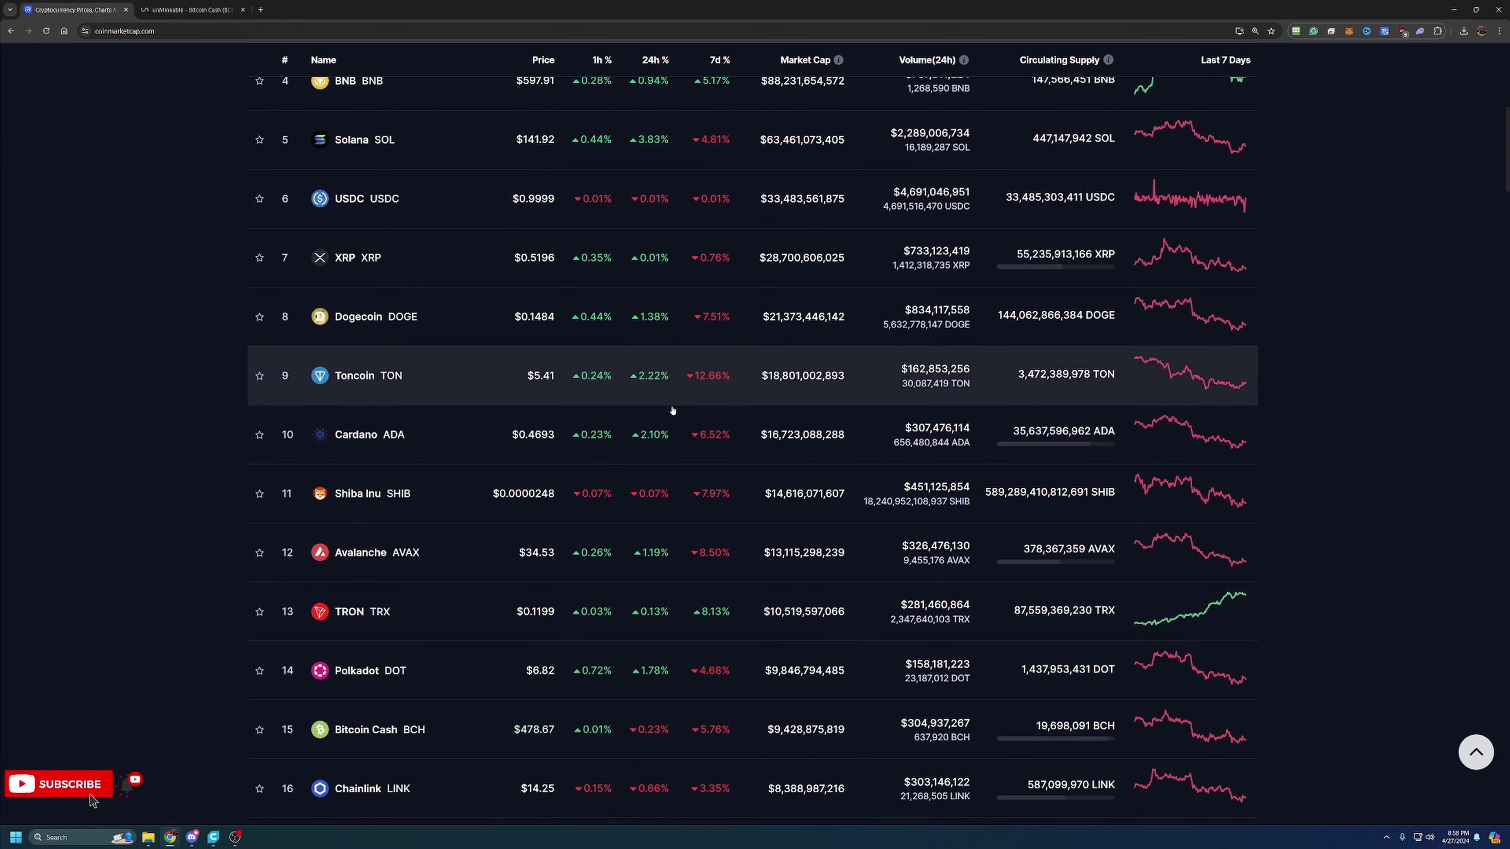
scroll(672, 411, up, 4)
scroll(673, 411, up, 4)
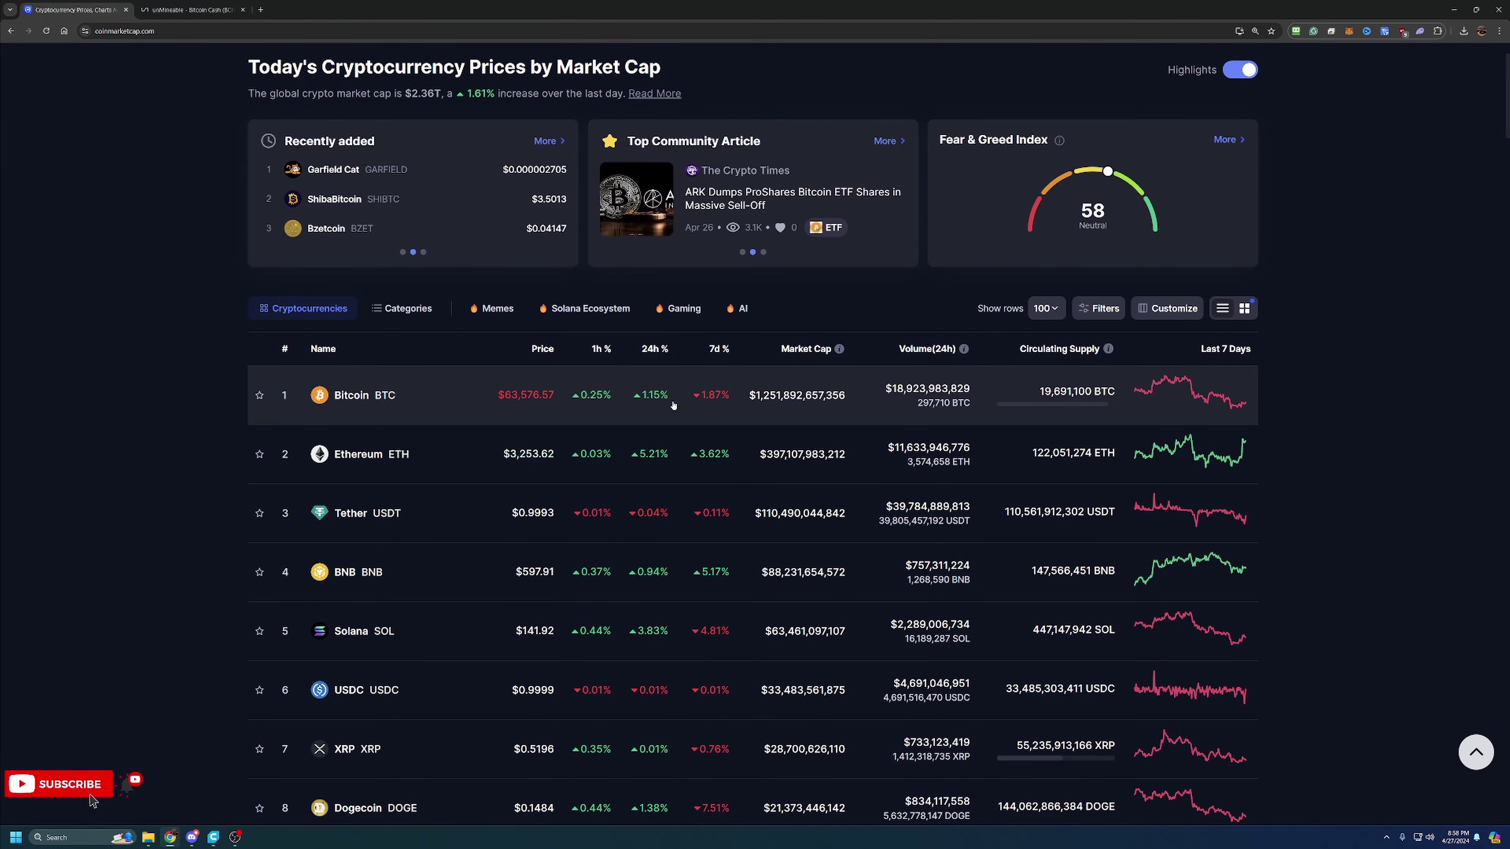
scroll(671, 402, up, 2)
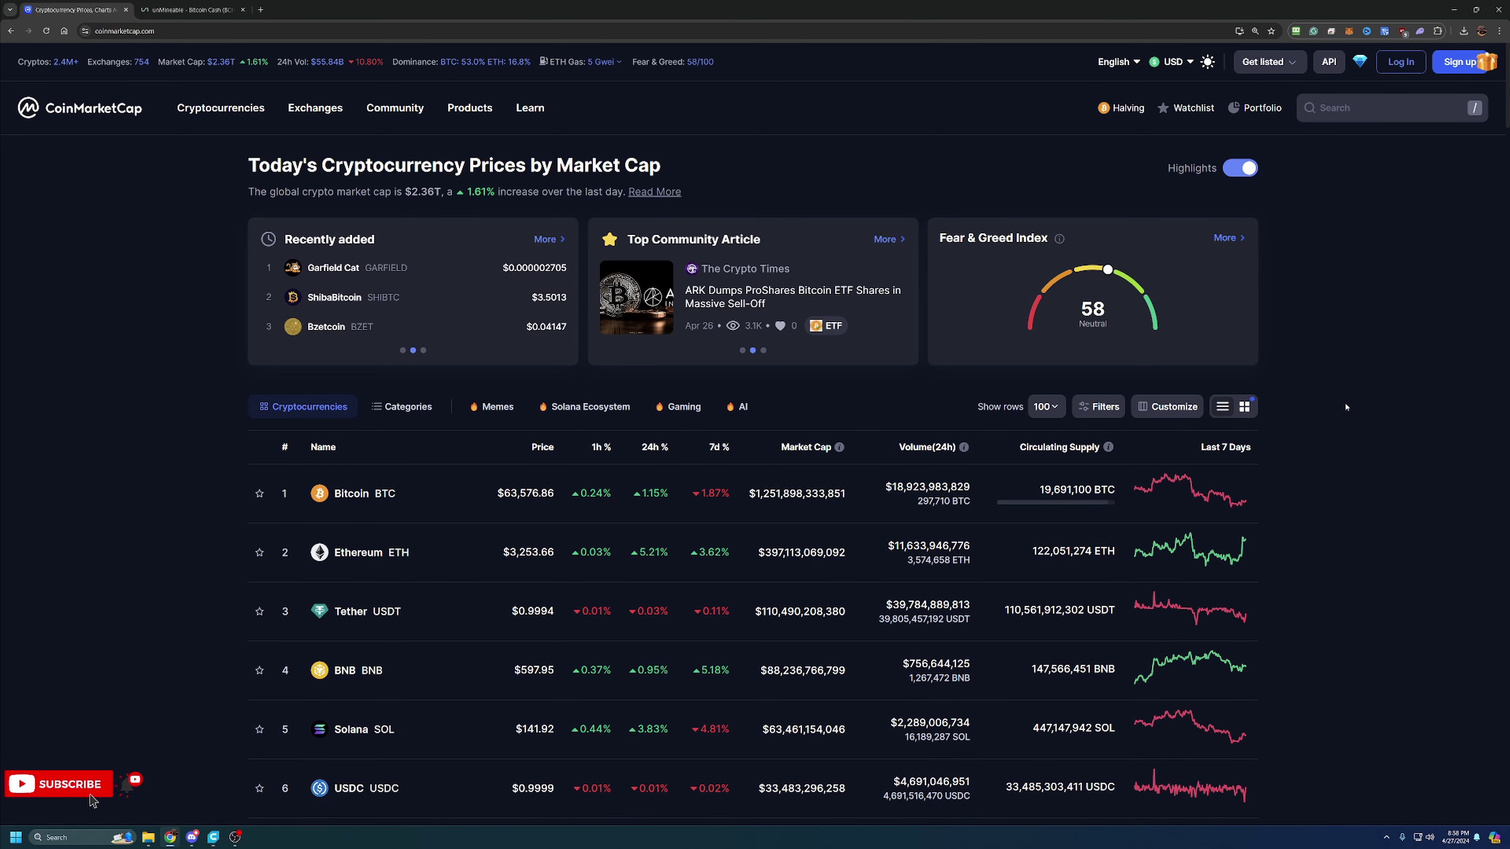
scroll(1342, 408, down, 5)
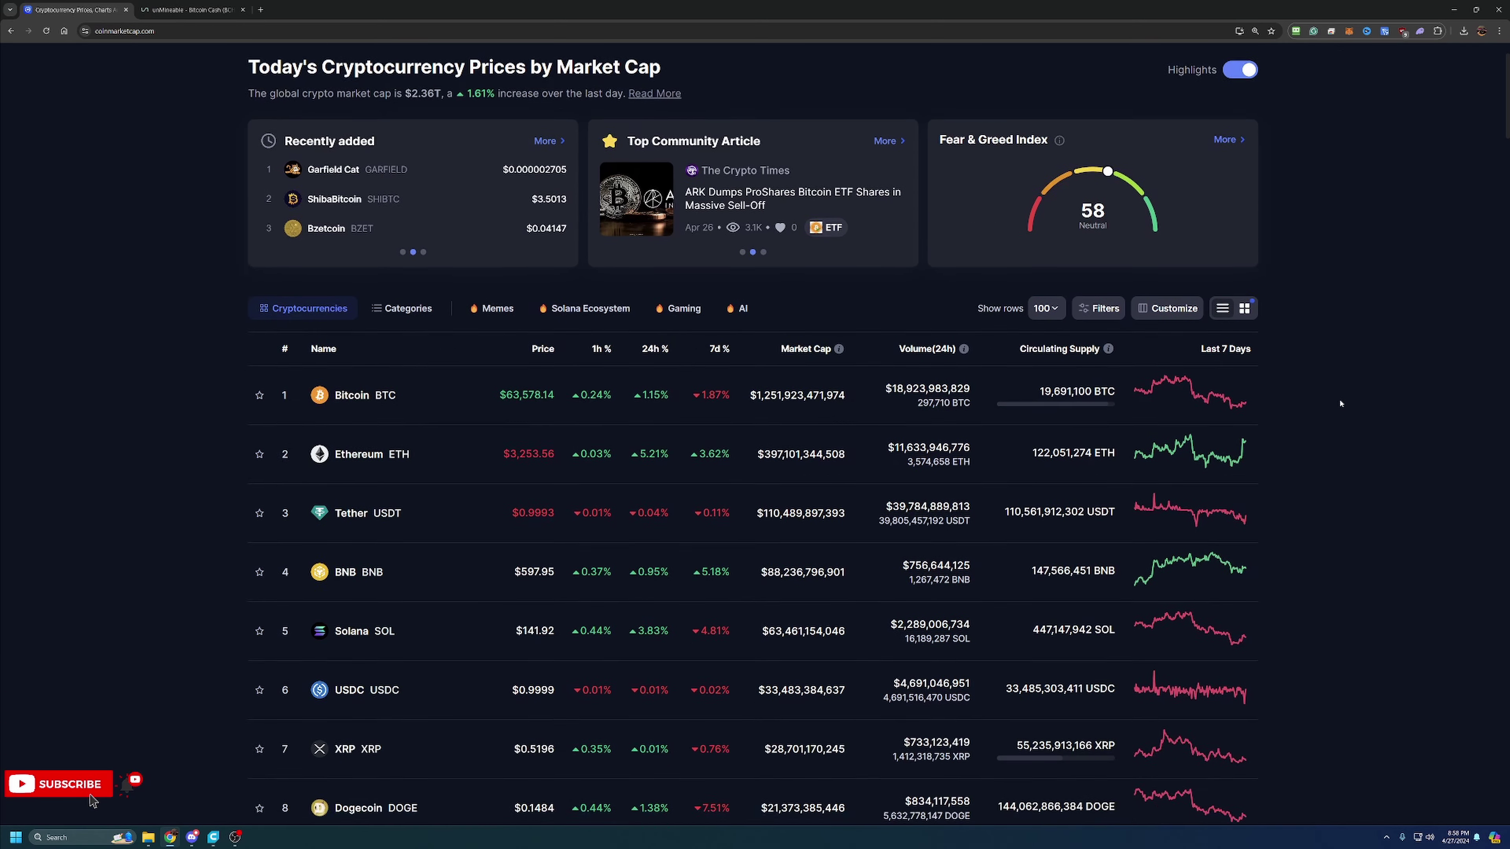
scroll(1337, 410, down, 6)
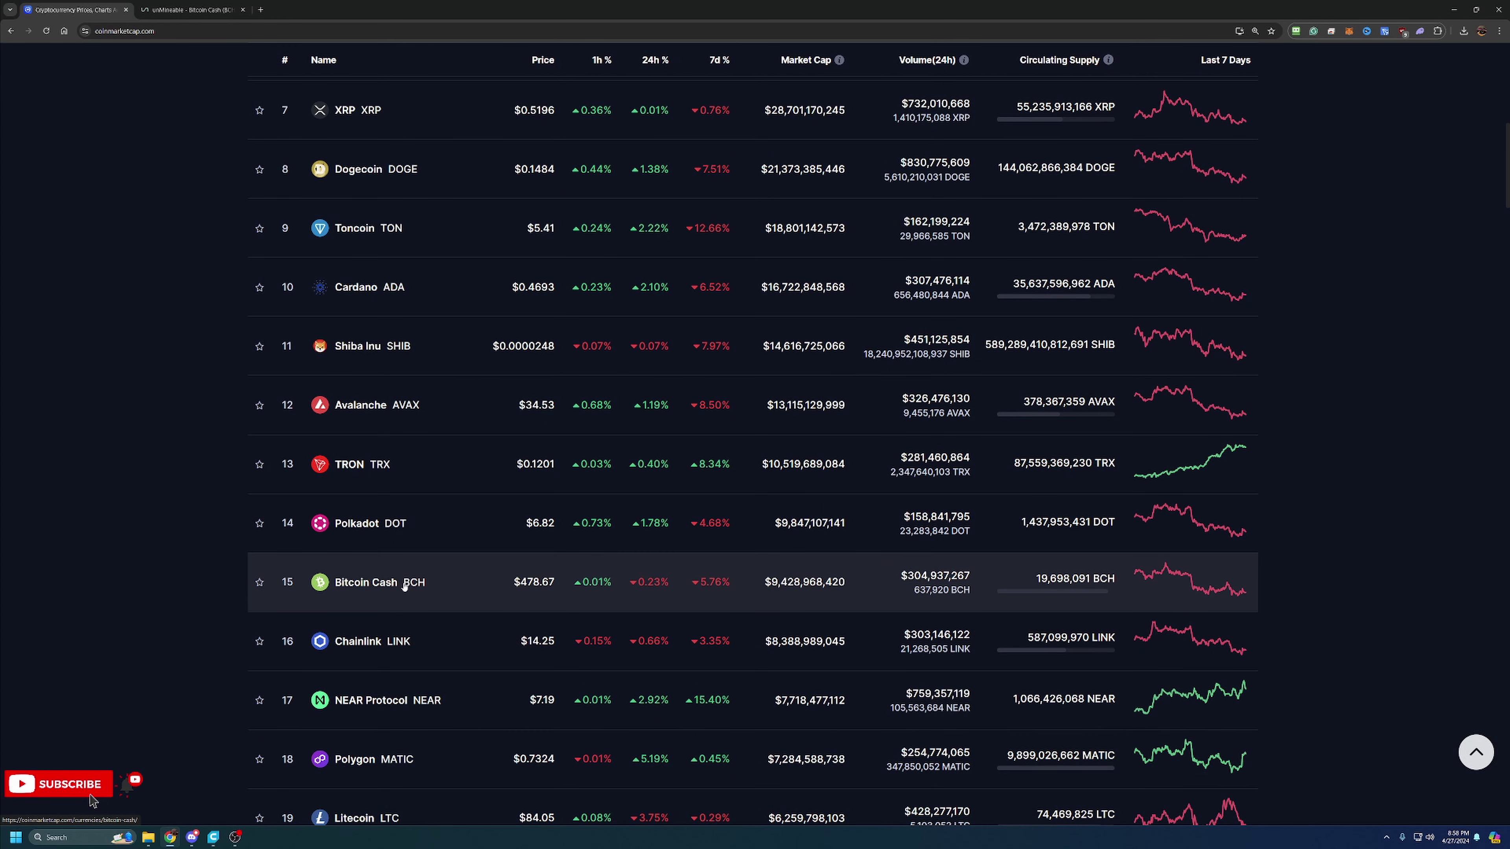
- Open the Bitcoin Cash page and show its price chart over the All timeframe
click(422, 580)
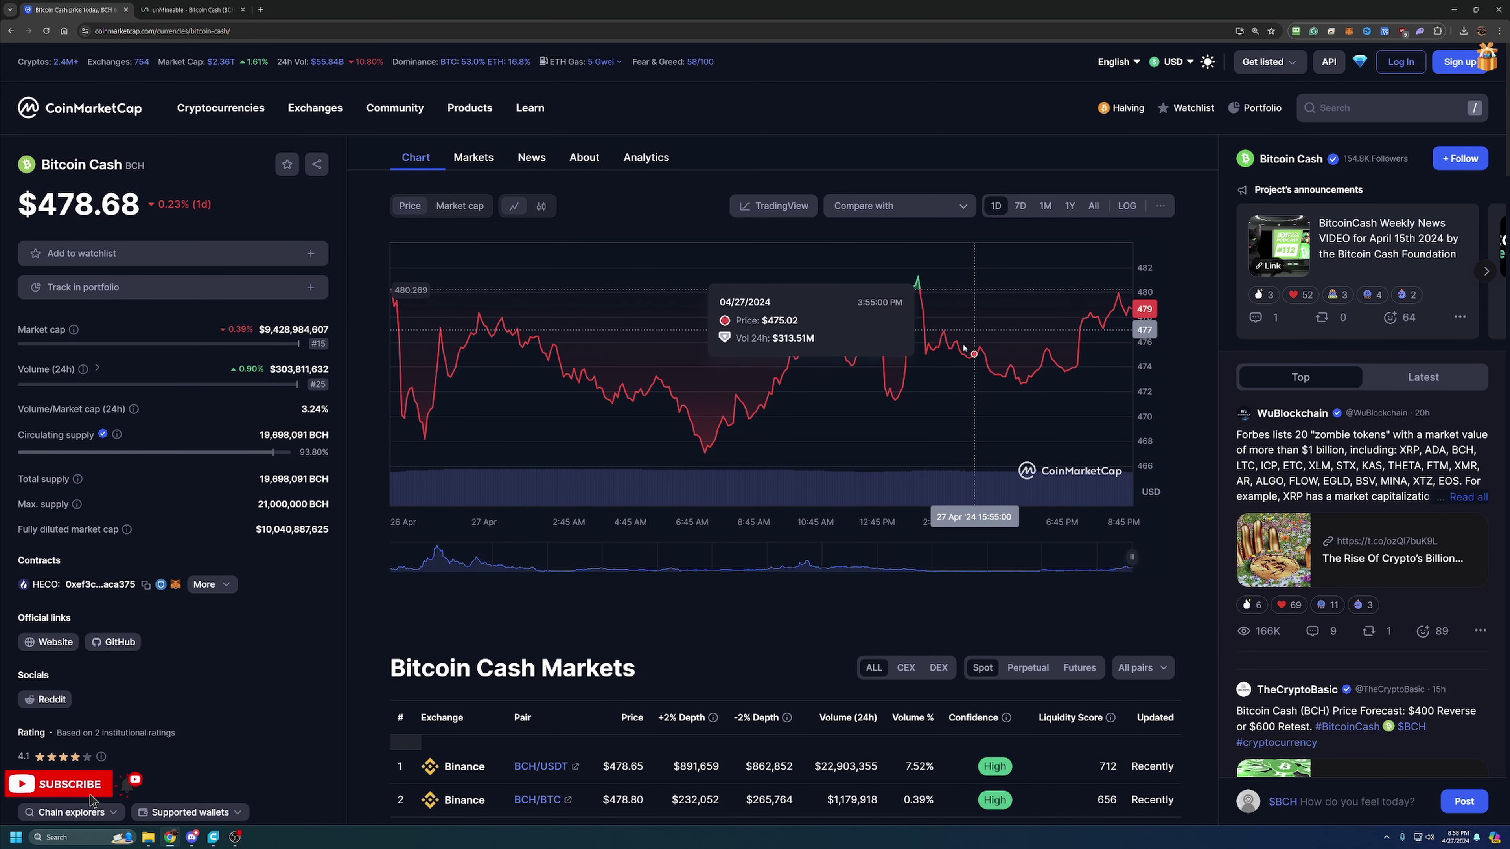
click(1094, 208)
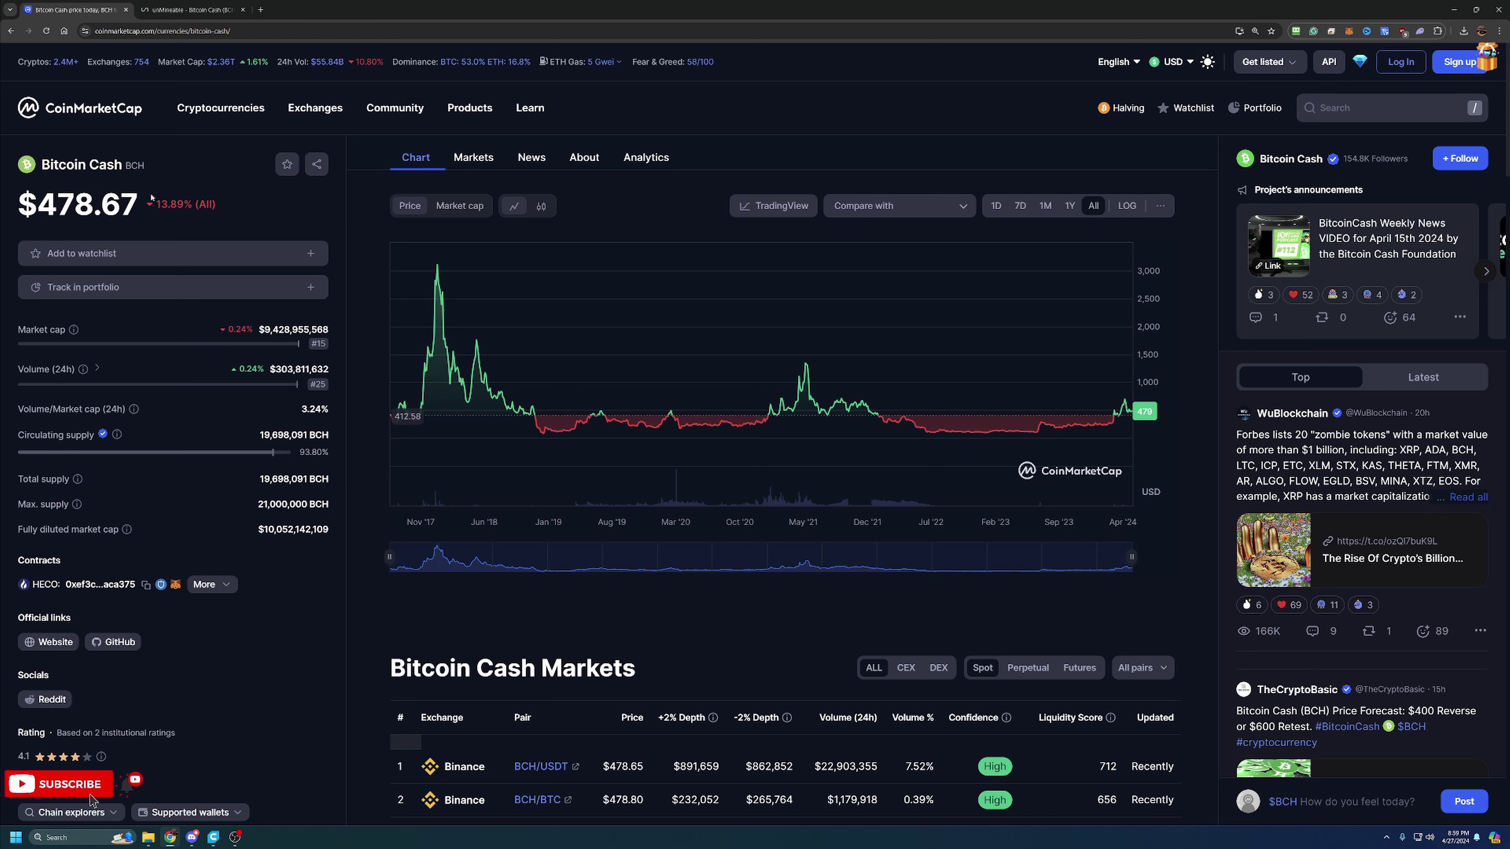
- Switch to the unMineable 'Start earning BCH' Kawpow page tab
click(170, 4)
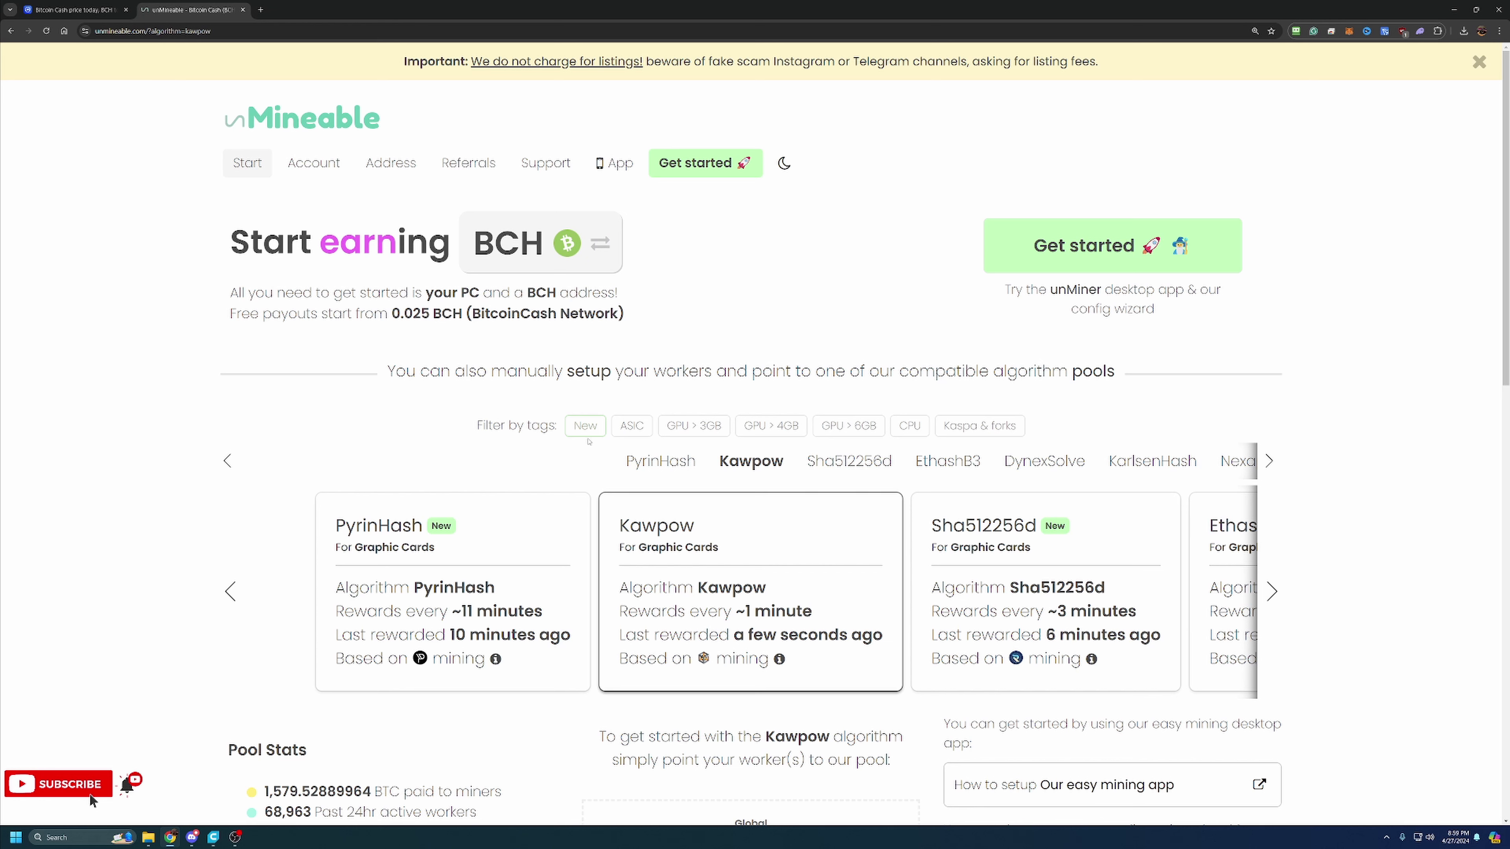
- Scroll the Kawpow page down to the kp.unmineable.com server and port details
scroll(874, 412, down, 3)
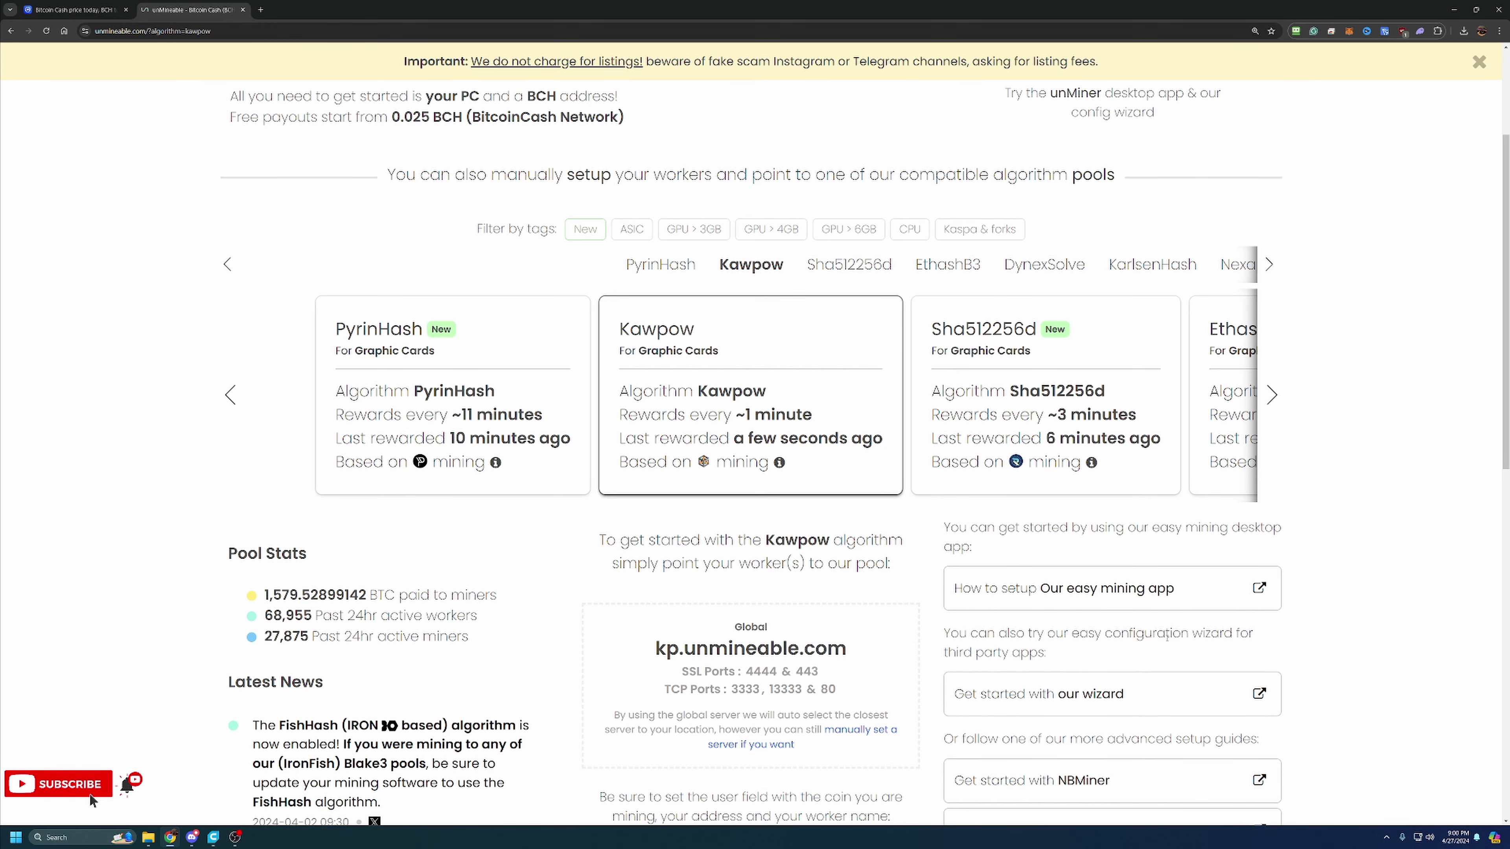
scroll(1214, 660, down, 1)
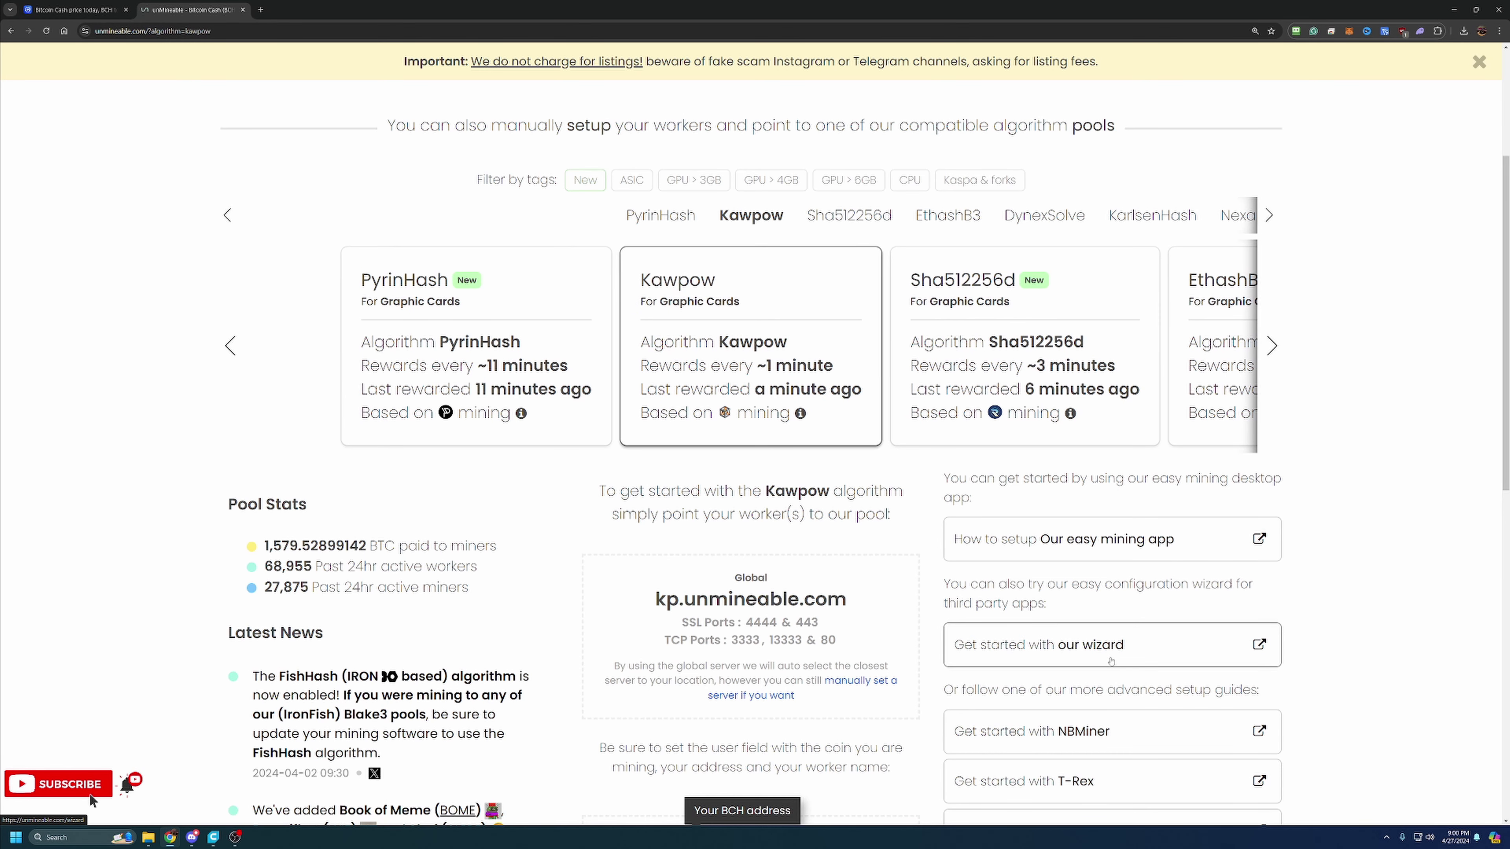
- Launch the wizard and choose Basic mode with Graphics Card (GPU) hardware
click(1106, 642)
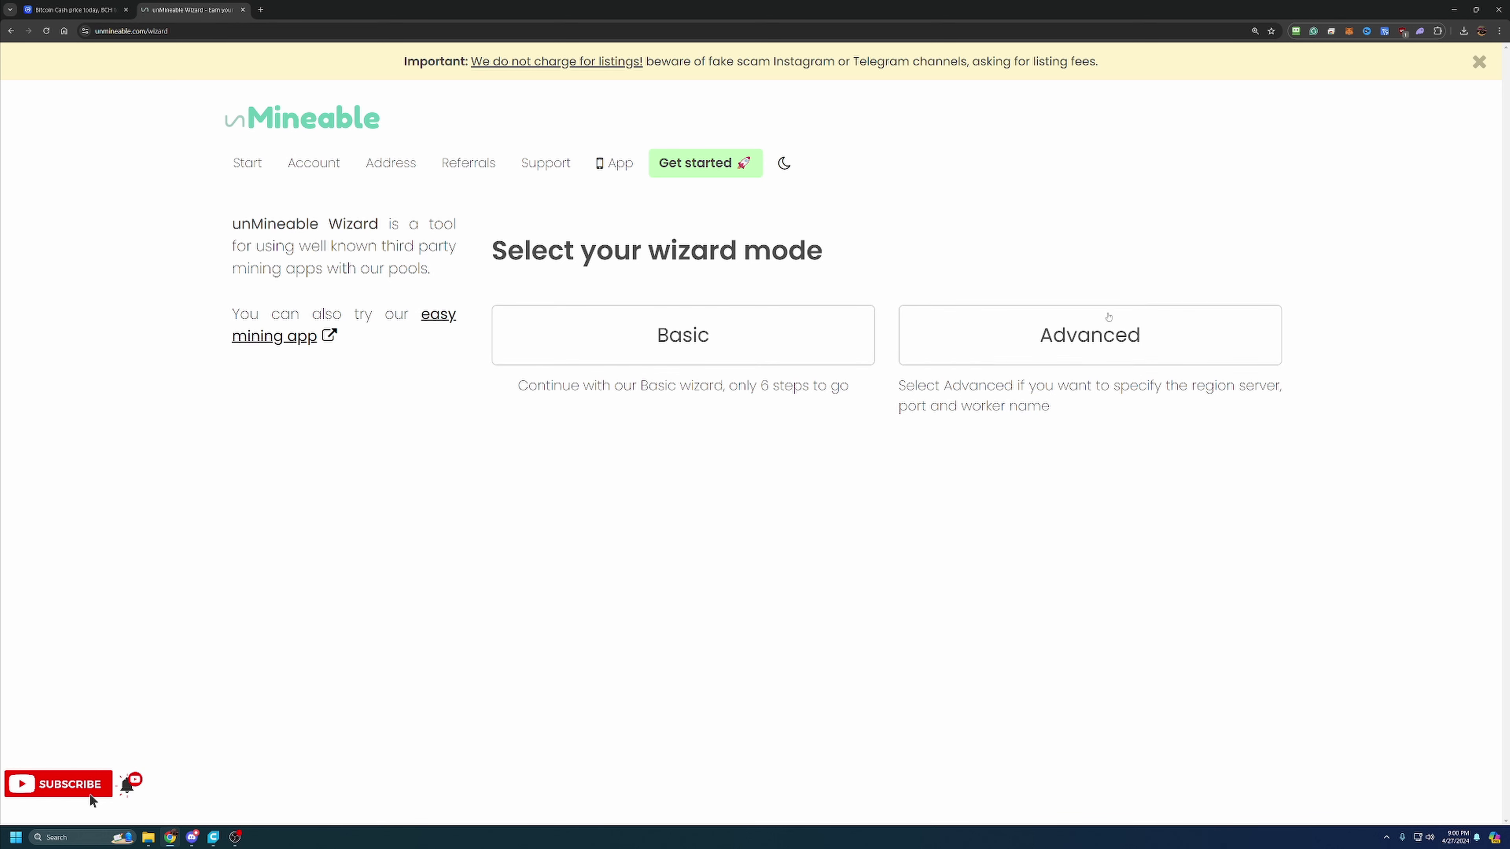
click(826, 351)
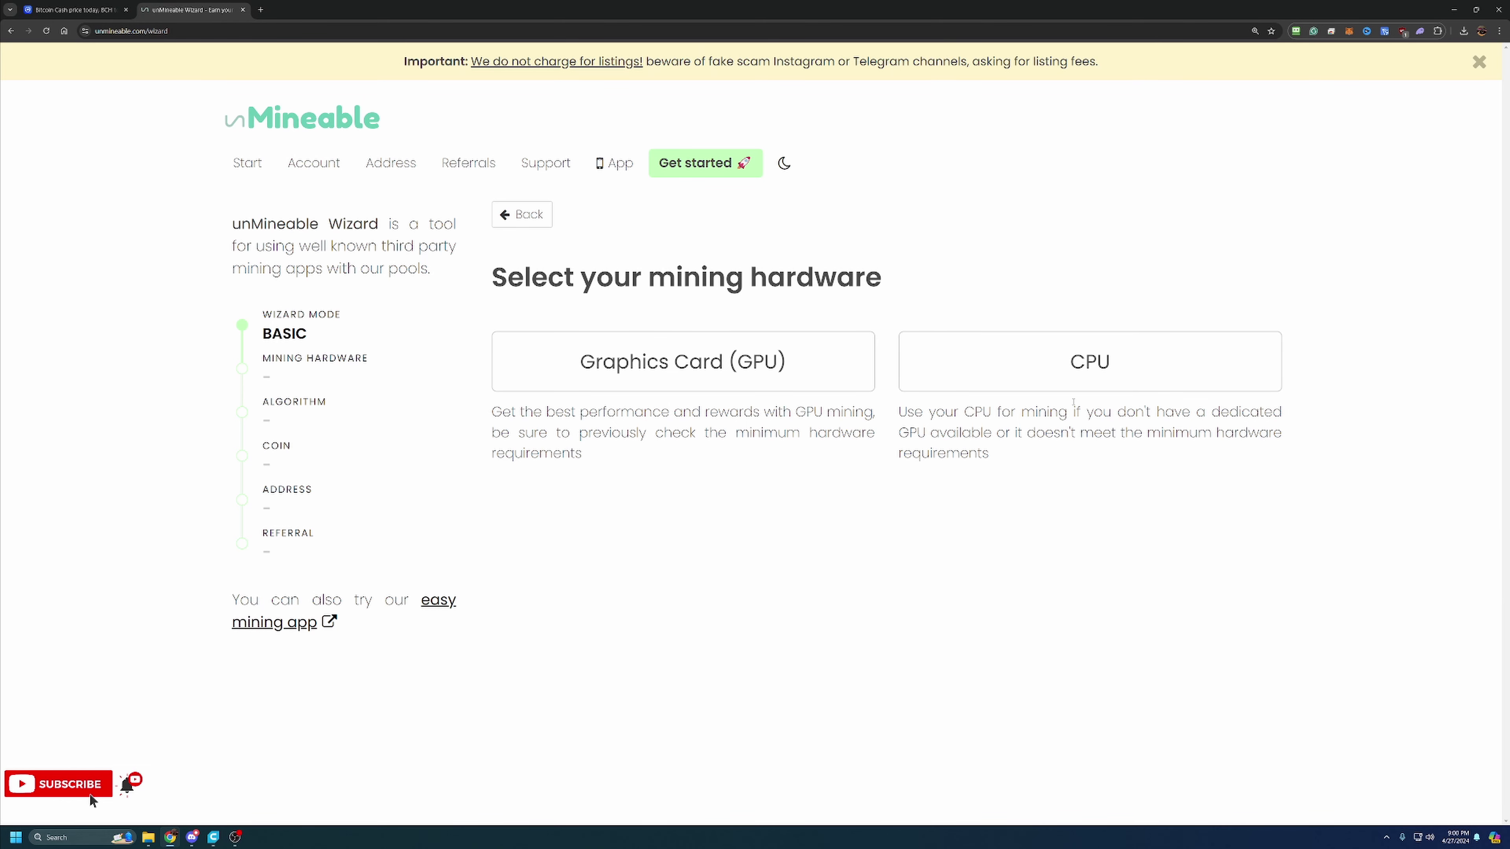
click(819, 368)
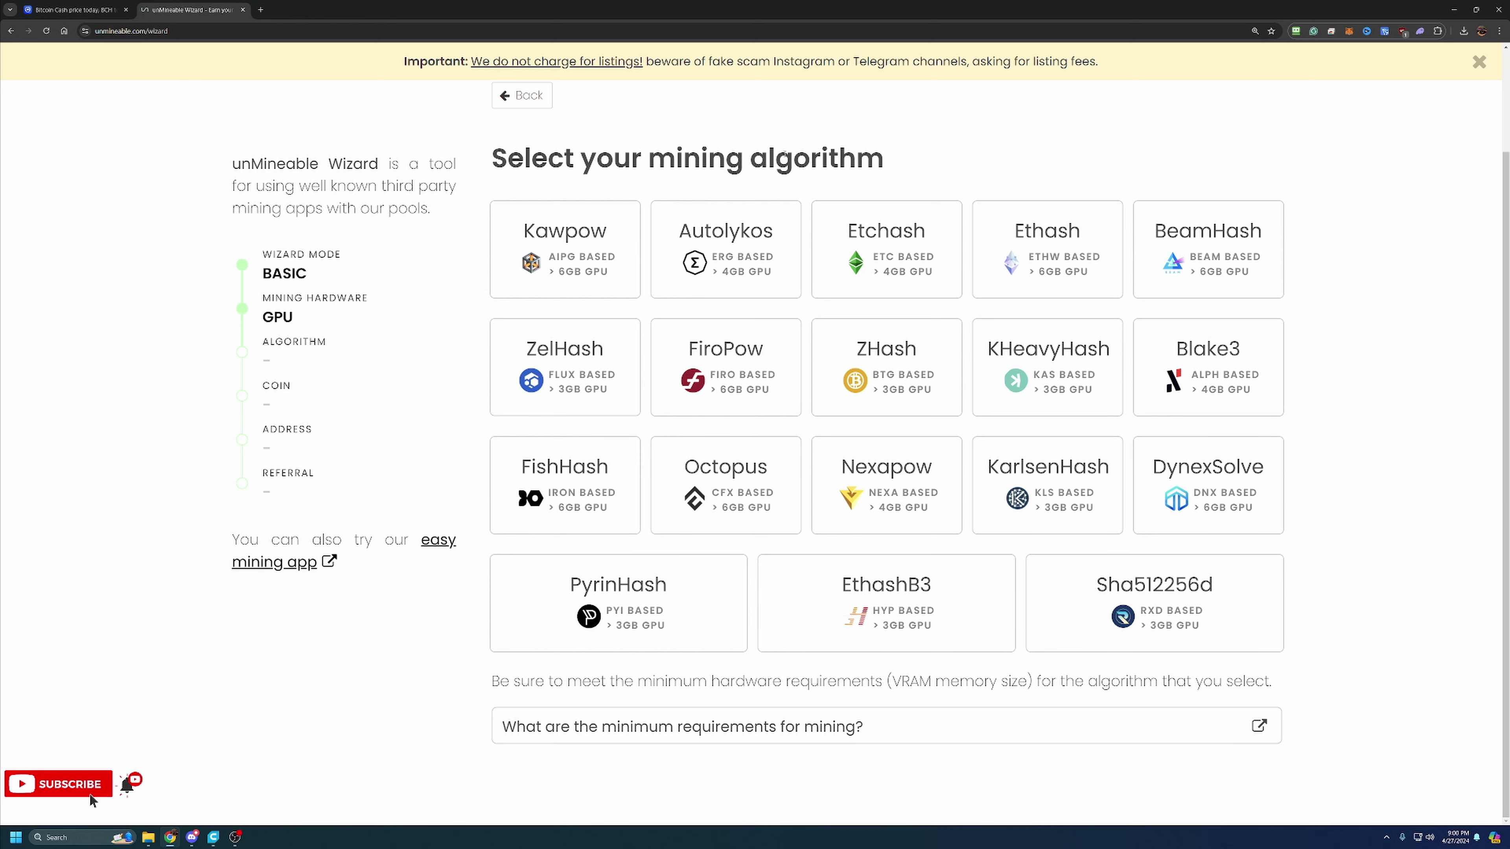
- Pick KAWPOW as the wizard's mining algorithm
click(624, 271)
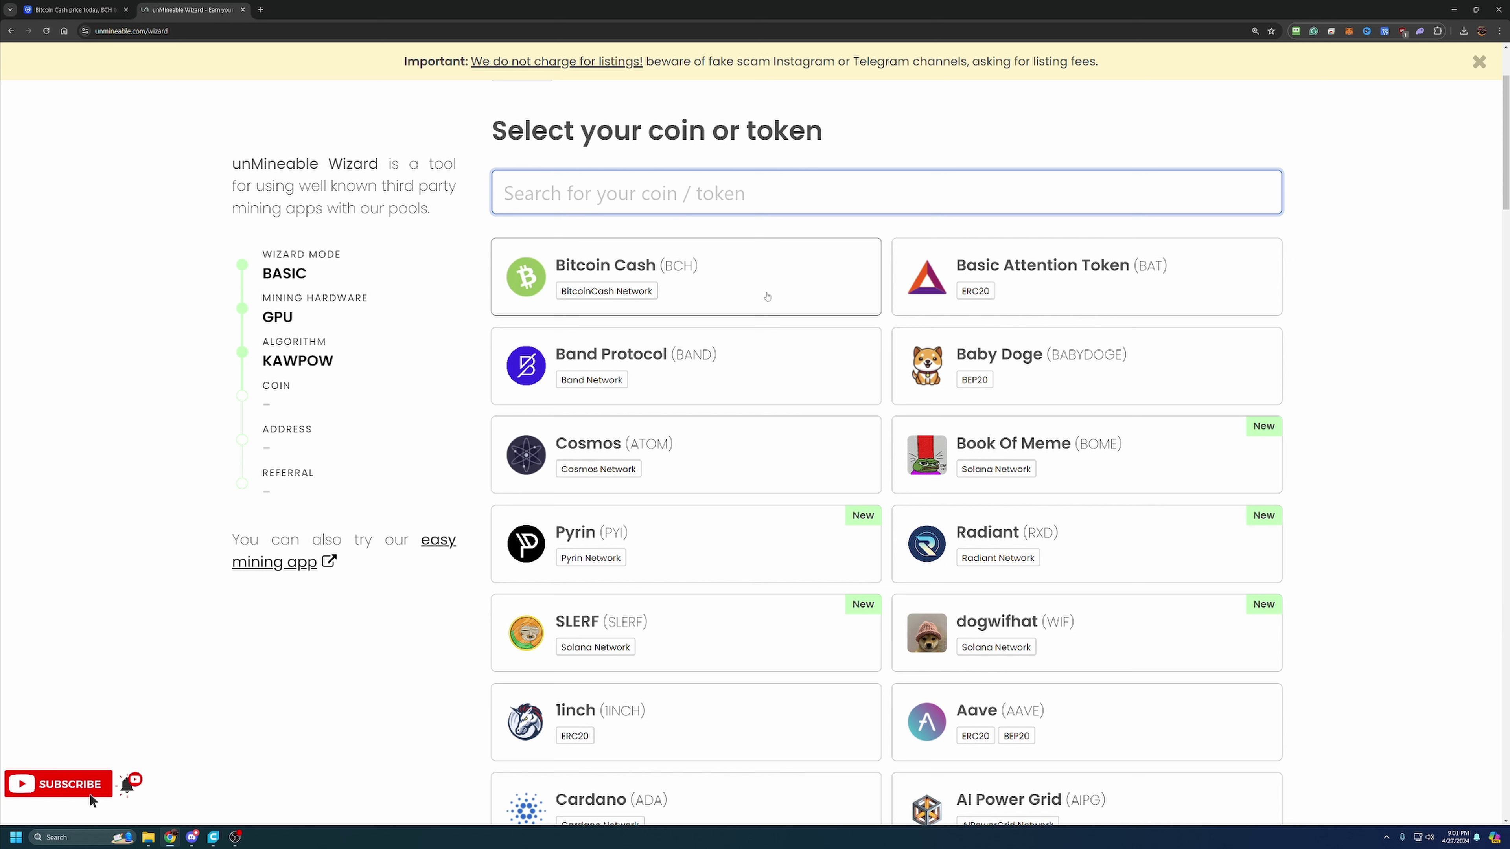
- Choose Bitcoin Cash and paste the BCH wallet address, fixing its last letter to lowercase r
click(764, 282)
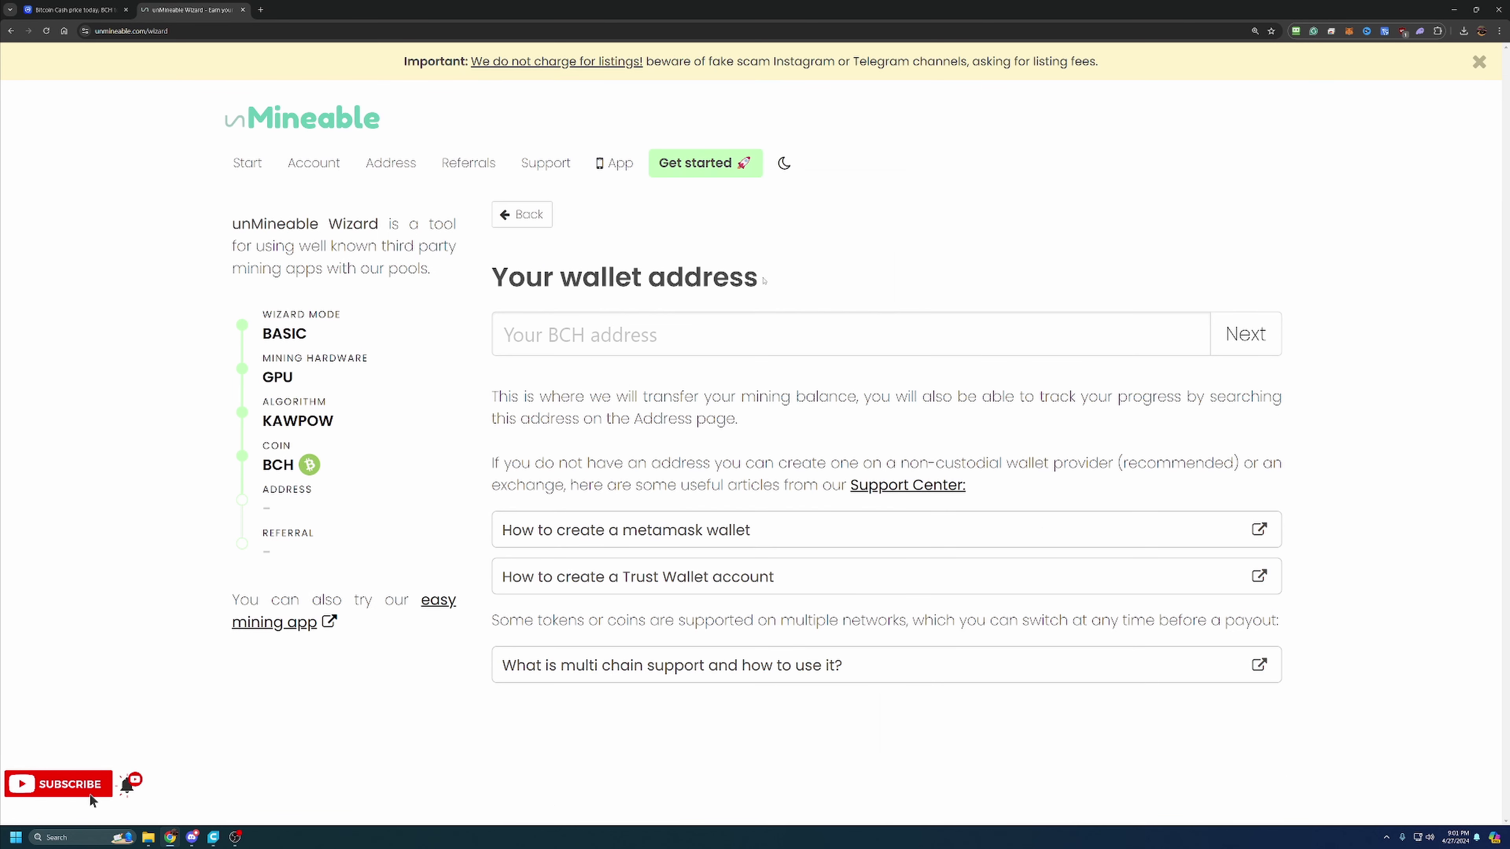
click(662, 338)
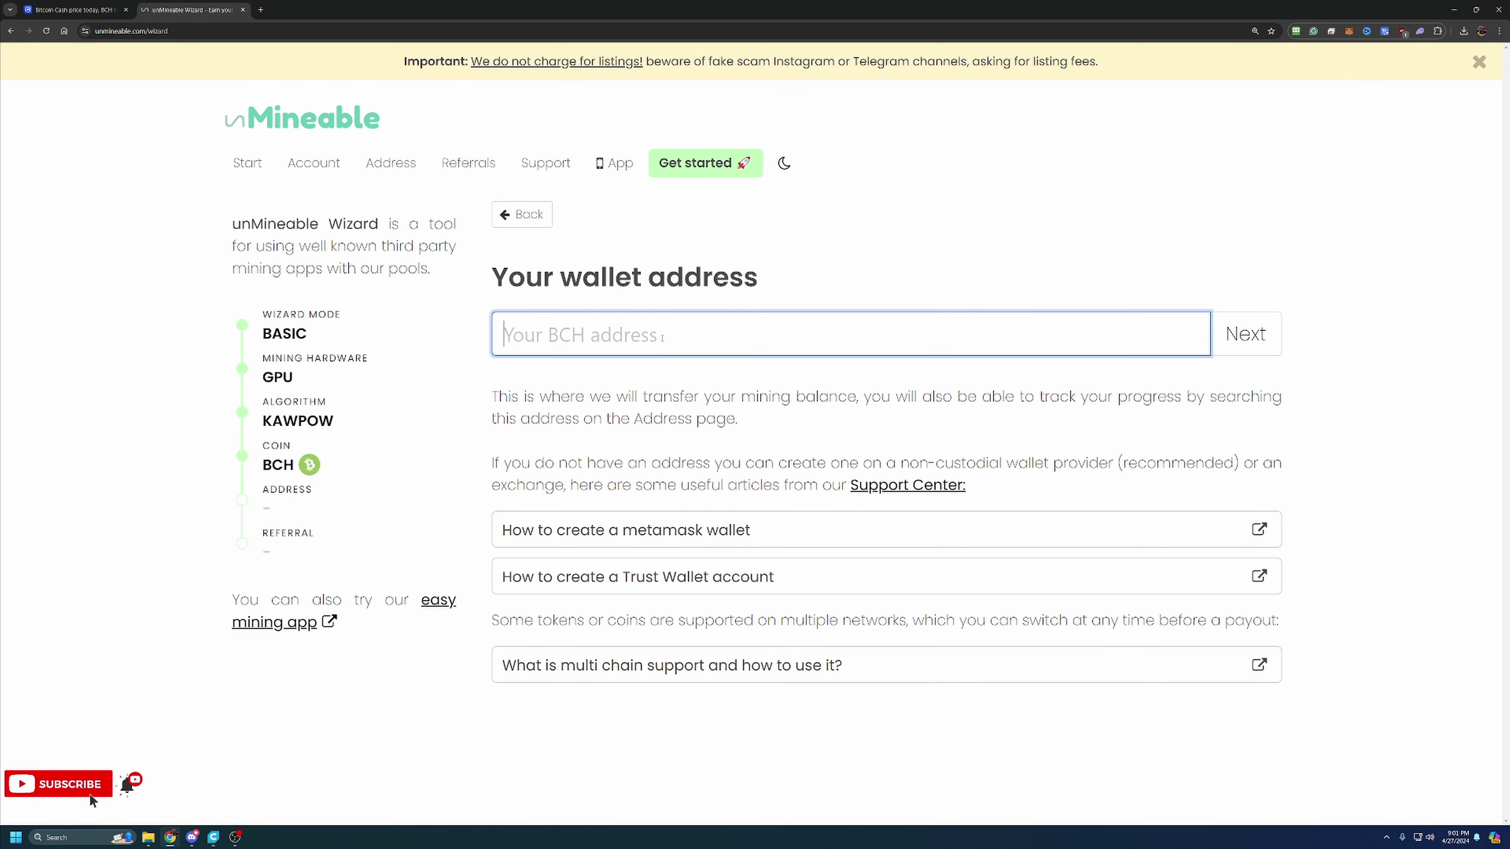
key(ctrl+v)
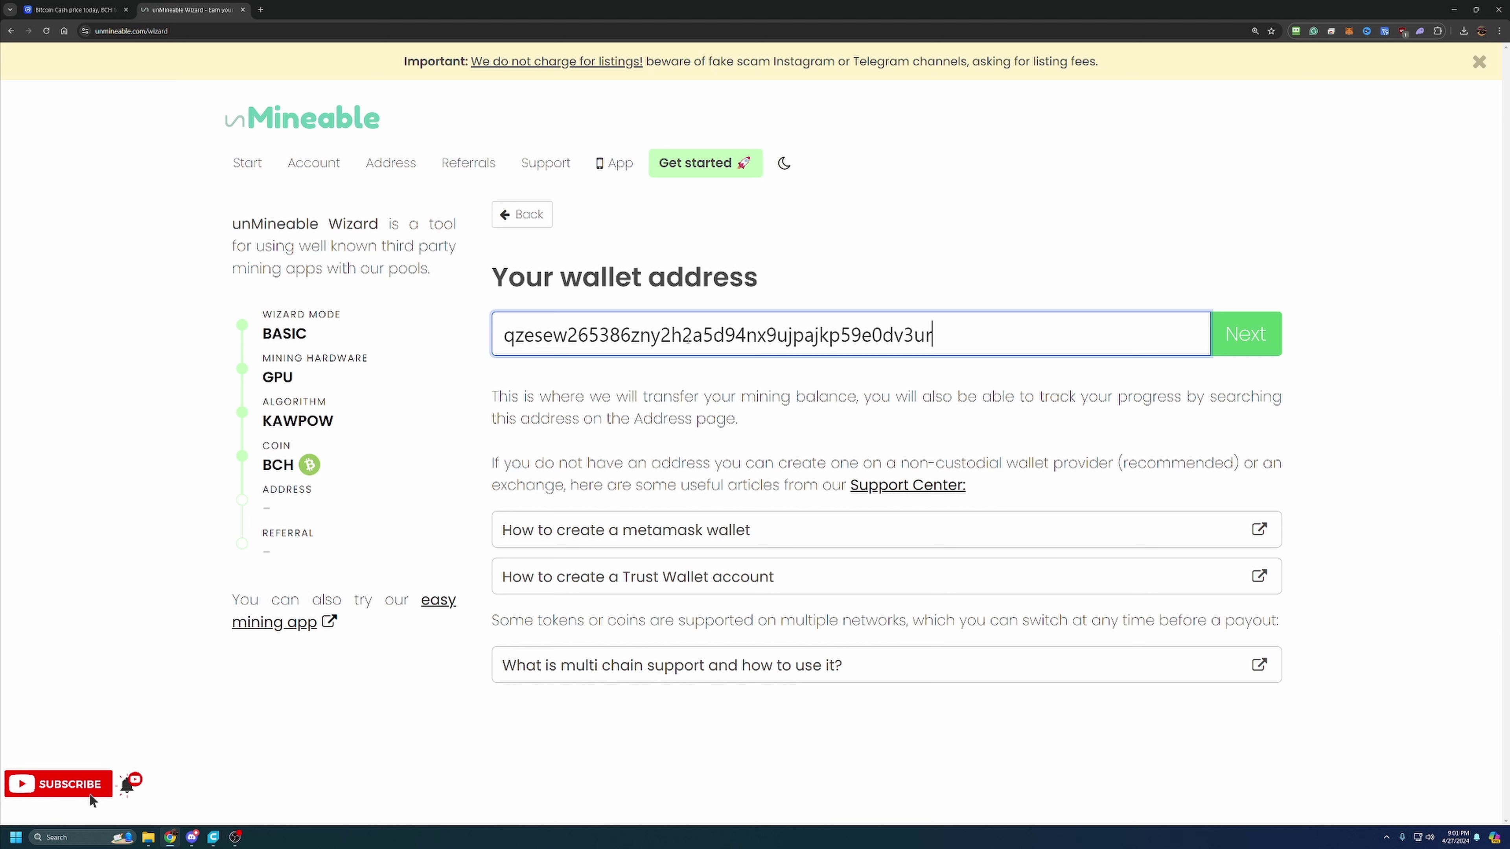
key(BackSpace)
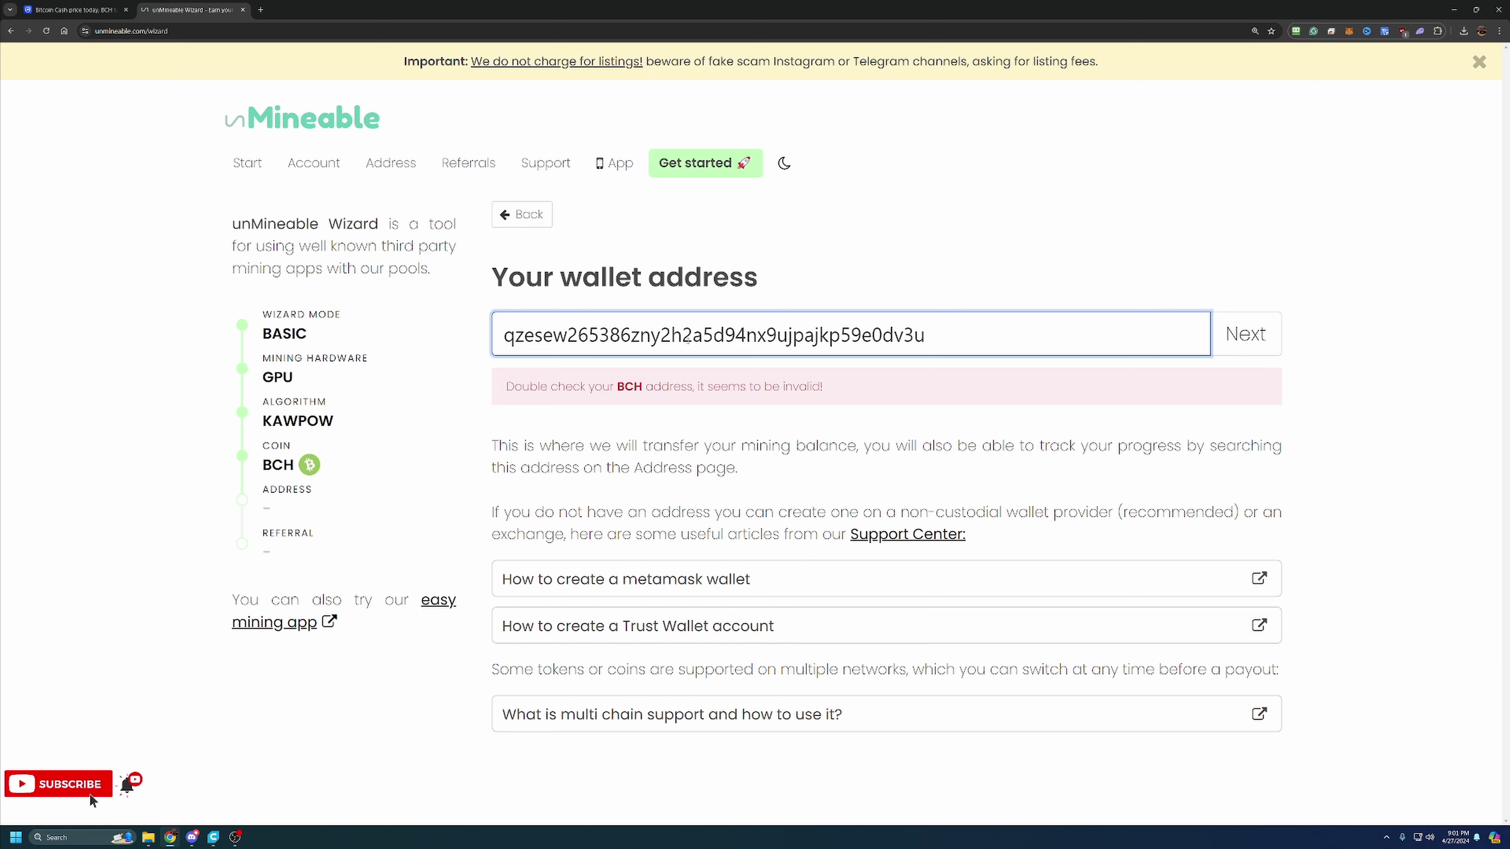
text(R)
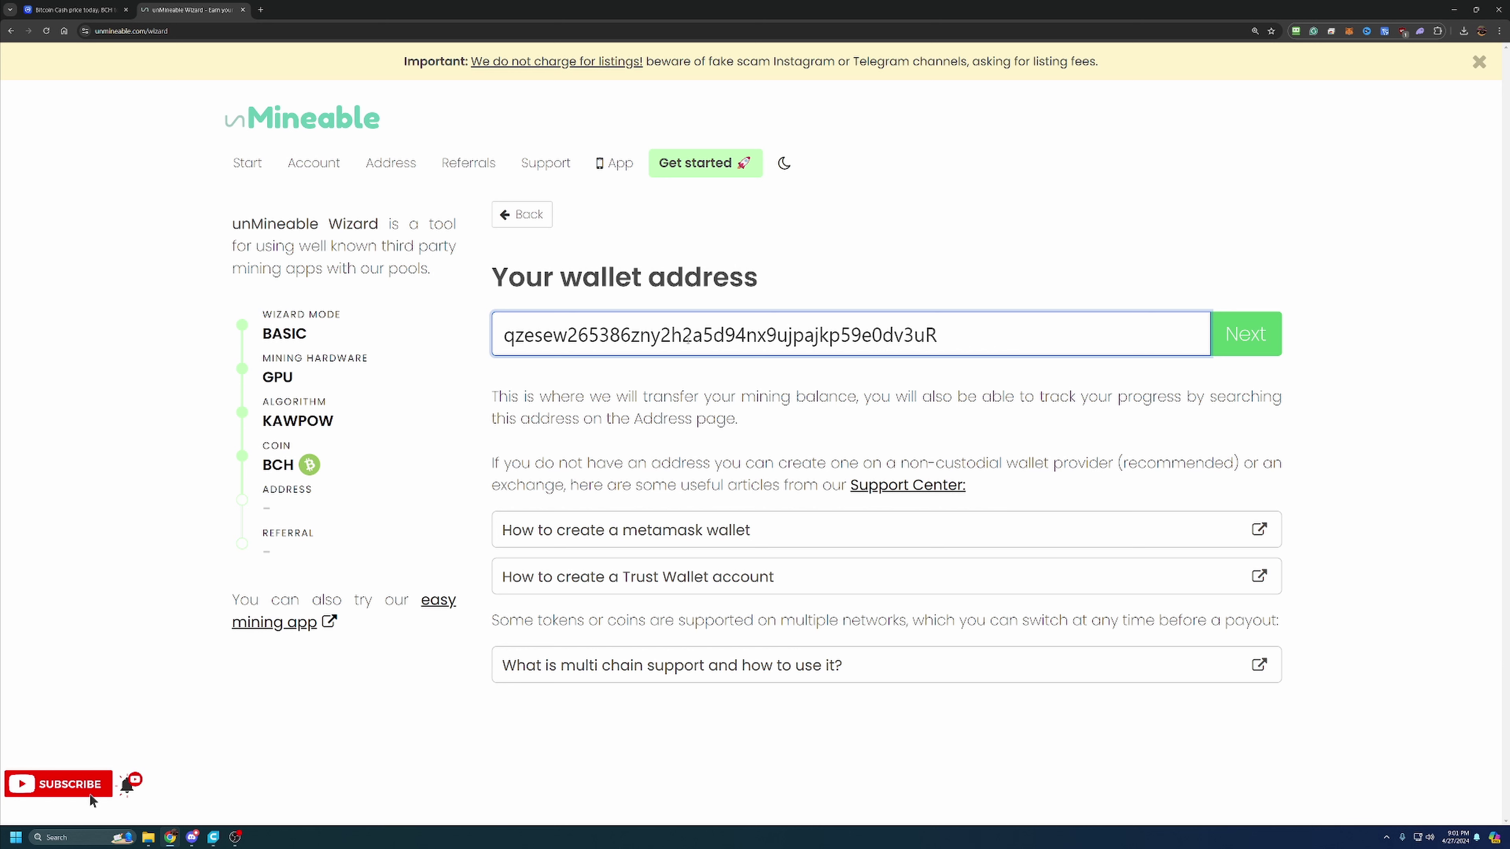
key(BackSpace)
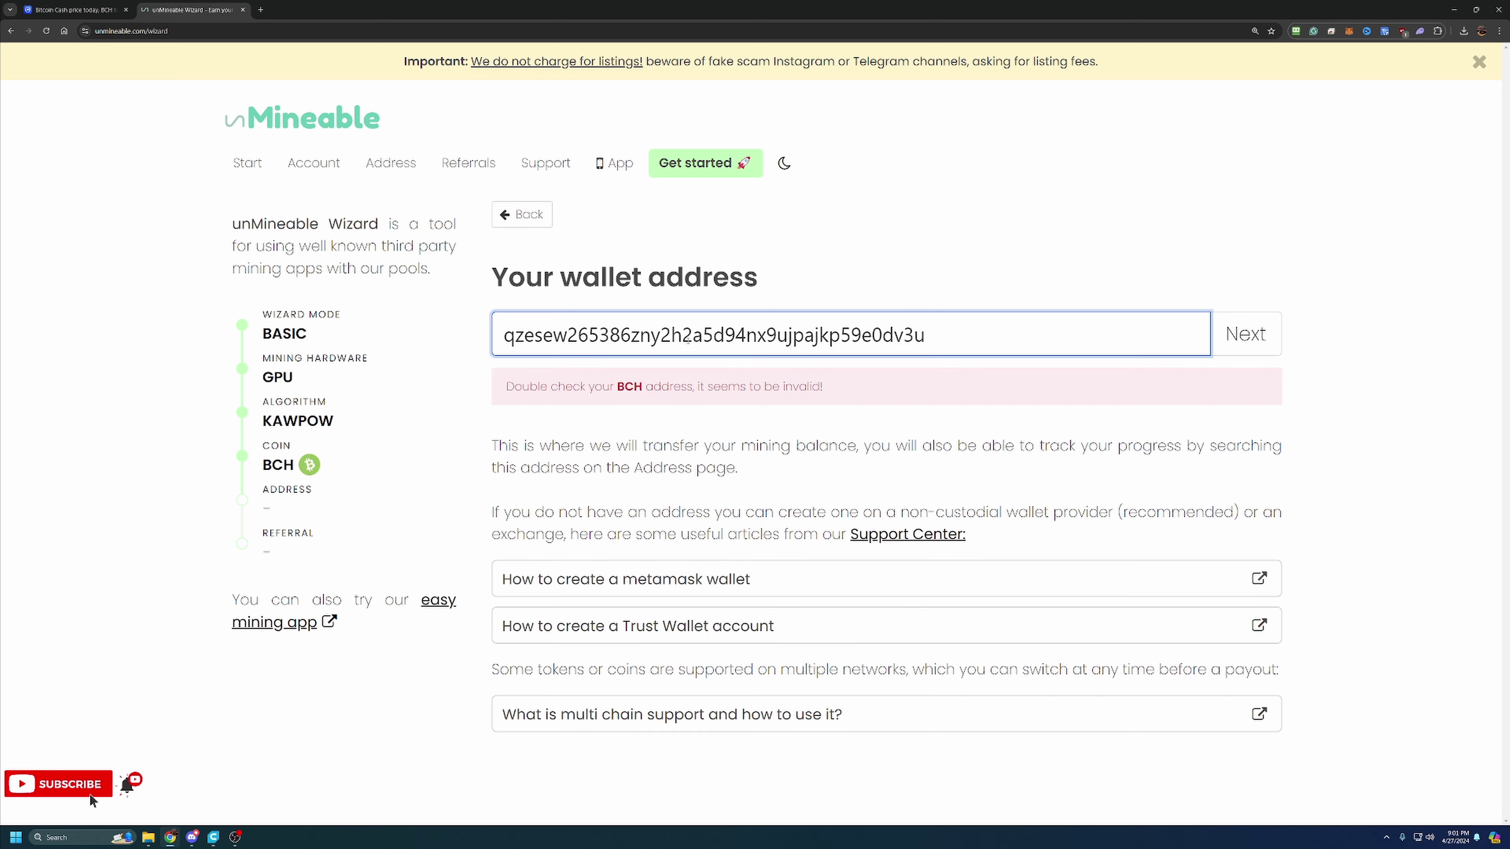
text(r)
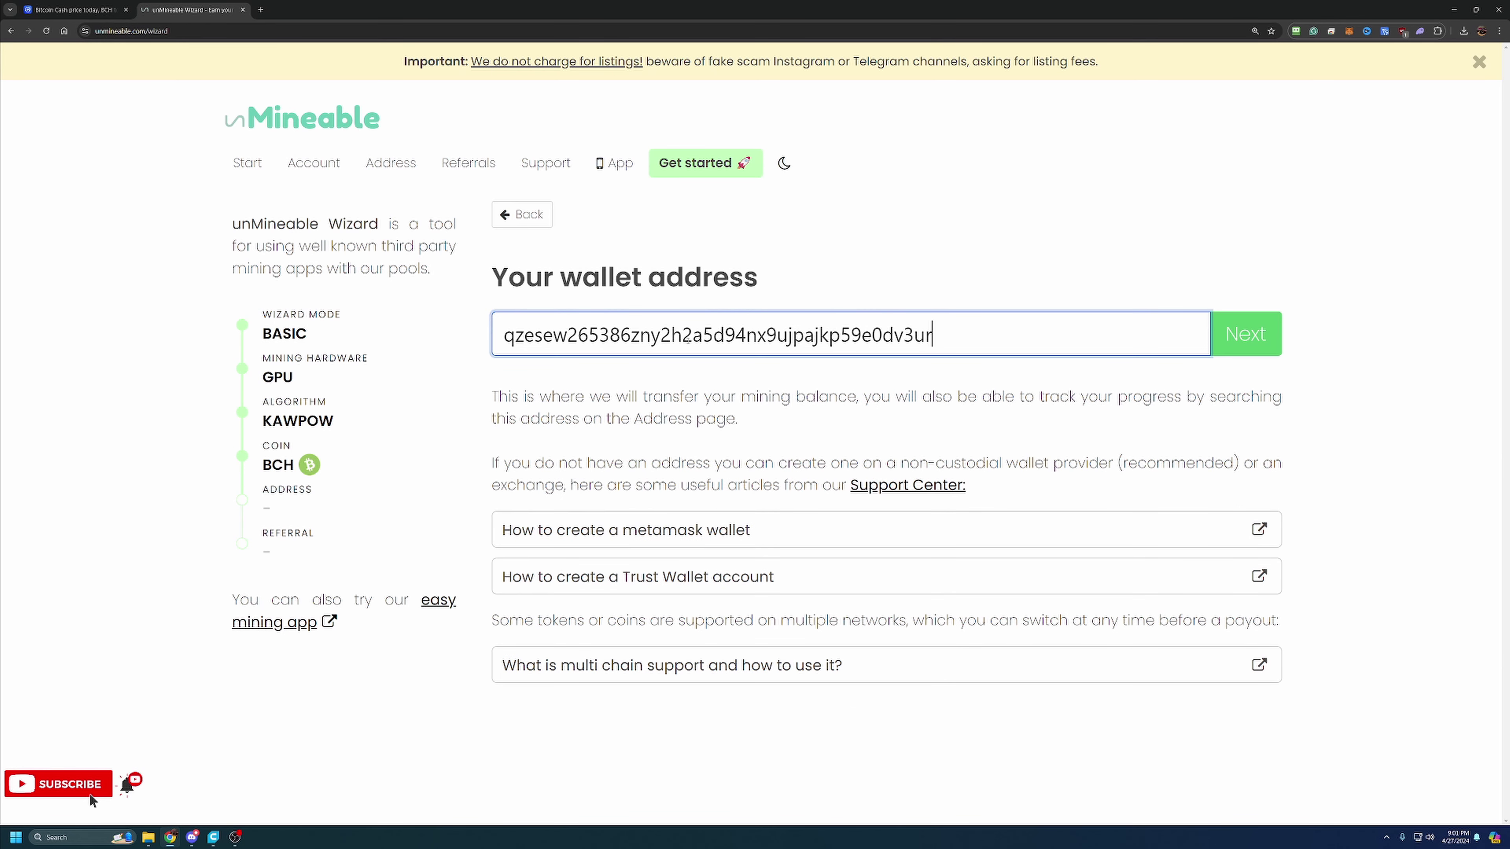
- Confirm the BCH wallet address and advance to the optional referral code step
click(1259, 324)
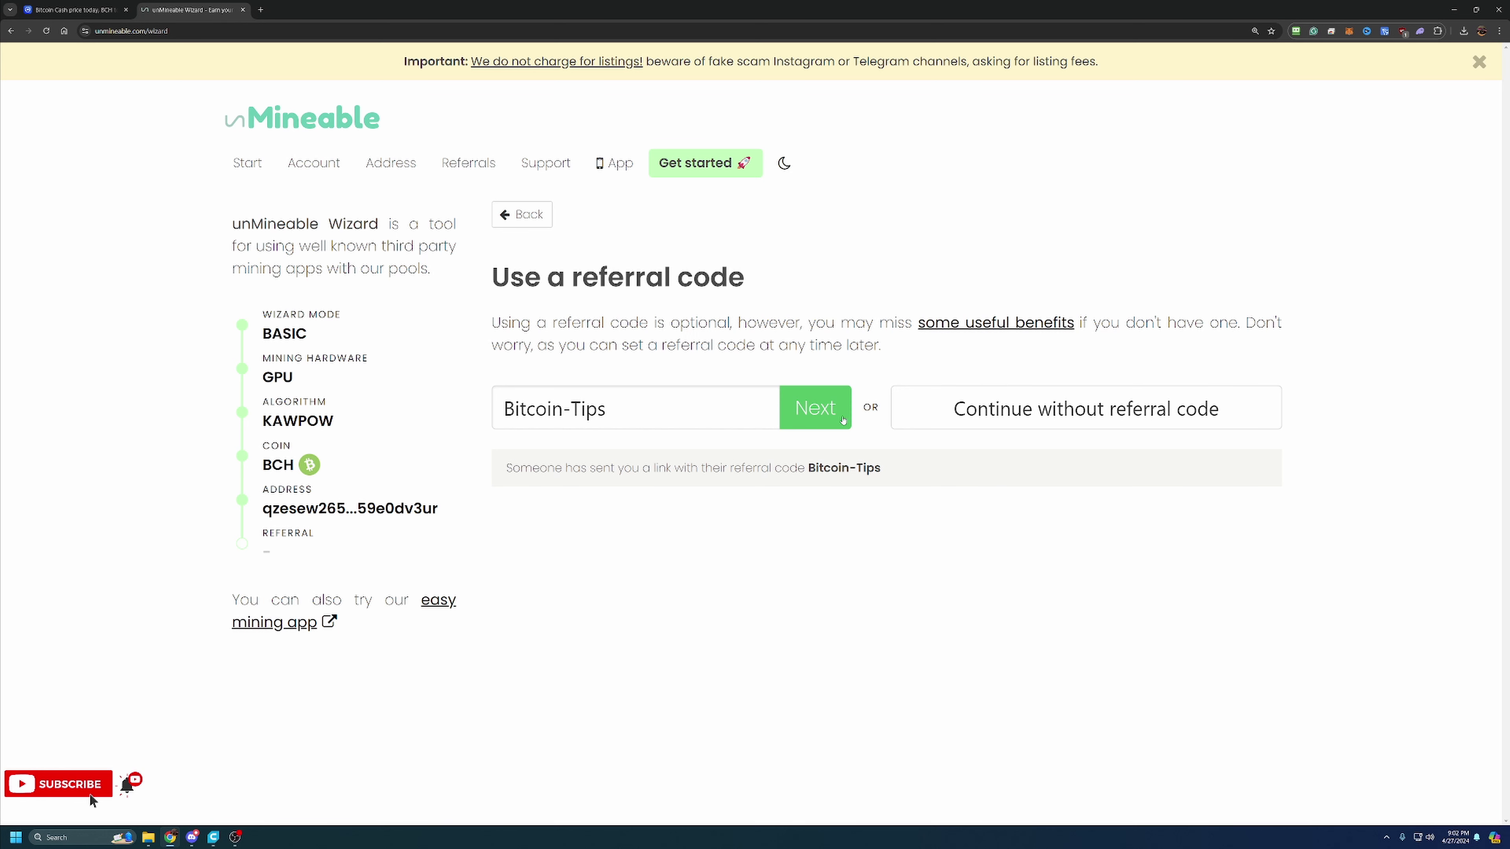
- Accept the Bitcoin-Tips referral code and highlight the GPU miner description among the generated commands
click(829, 413)
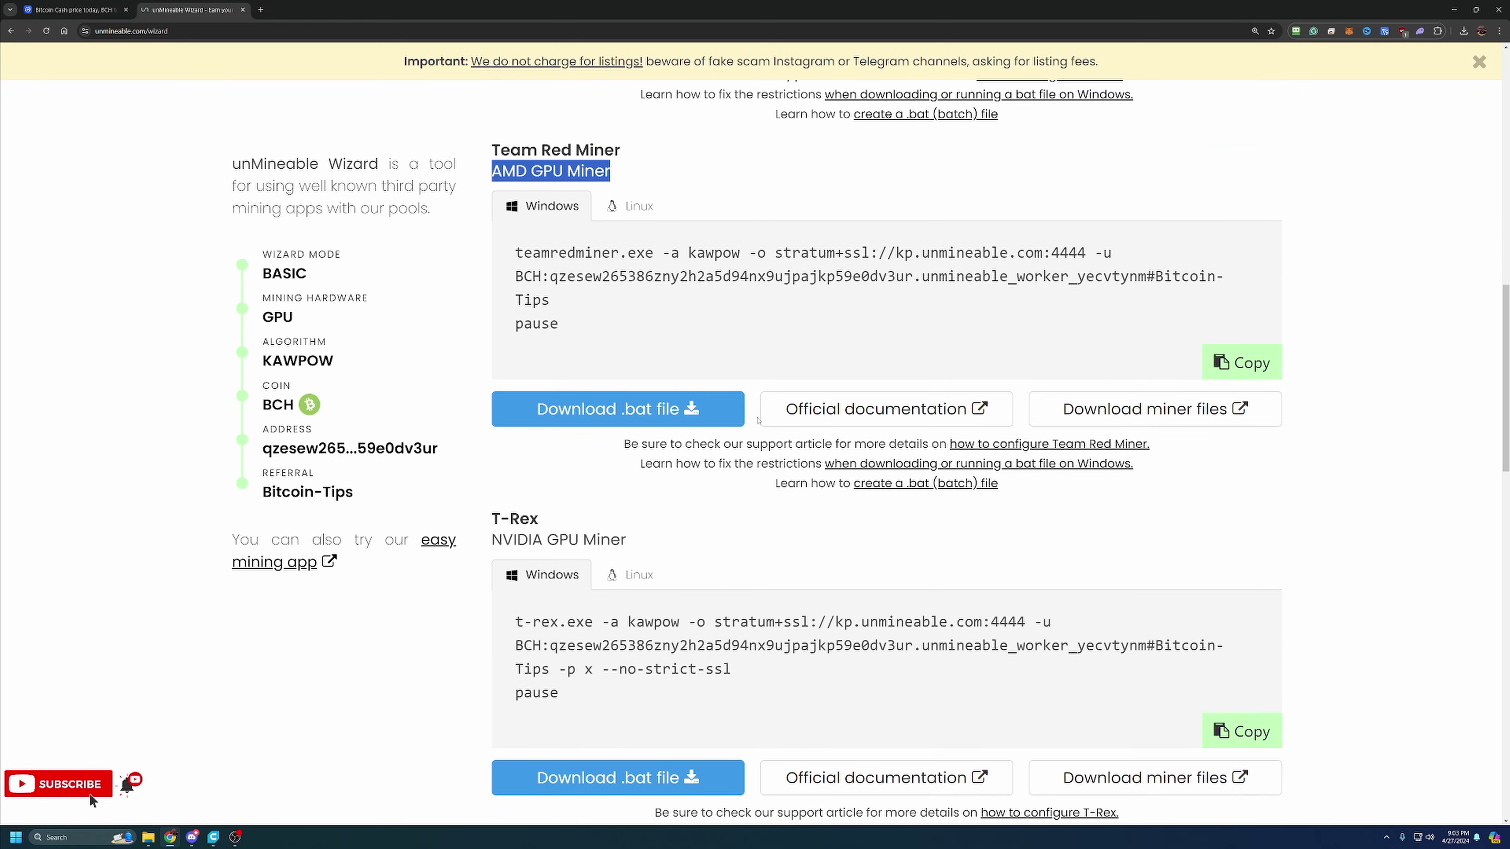
drag(628, 540, 502, 539)
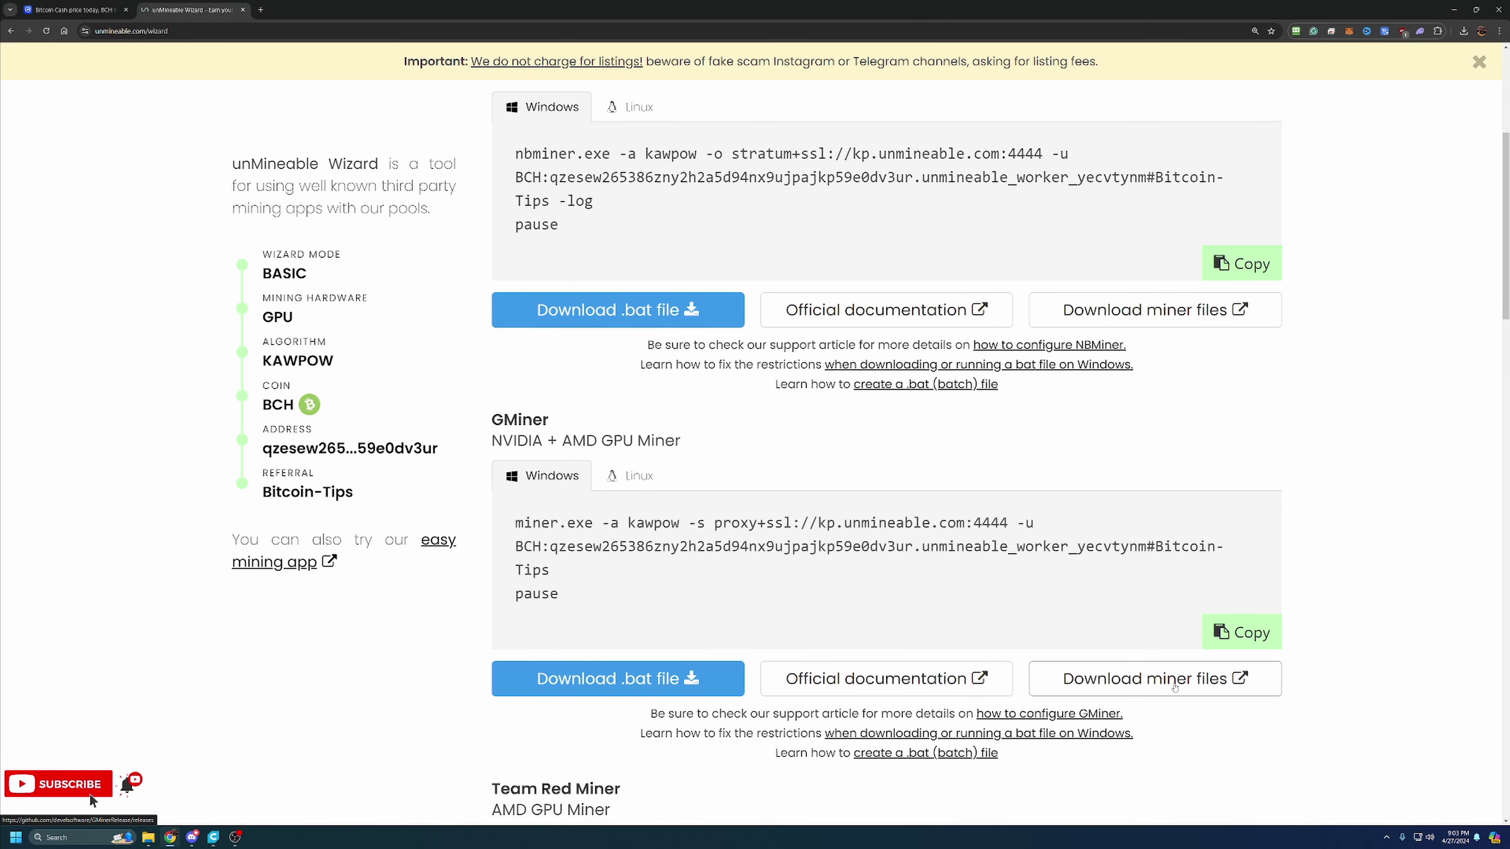
- Open GMiner's GitHub releases page for version 3.44 in a new tab
click(1174, 688)
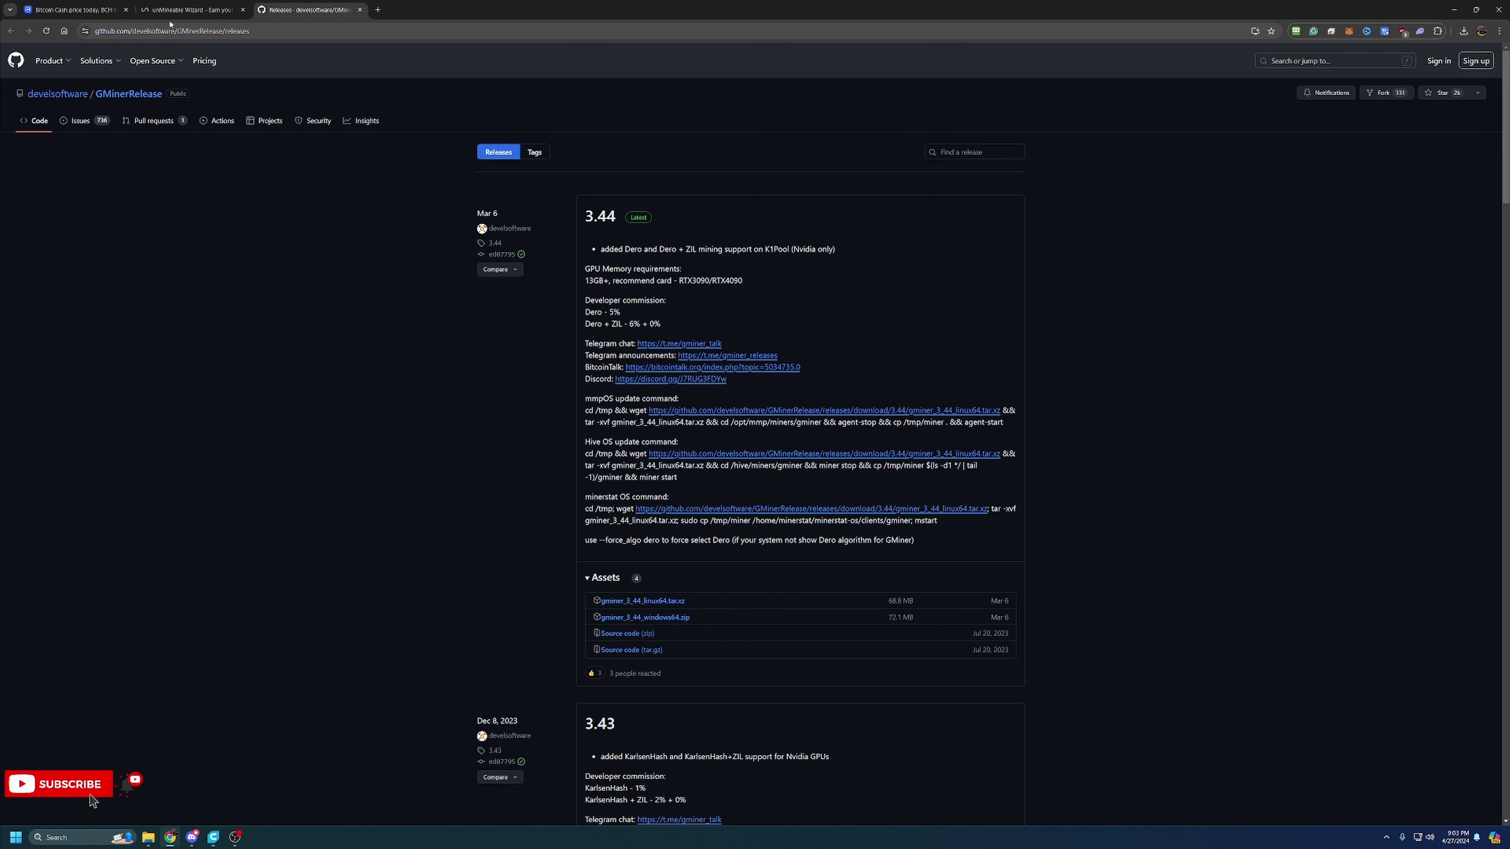
- Return to the unMineable wizard tab
click(190, 10)
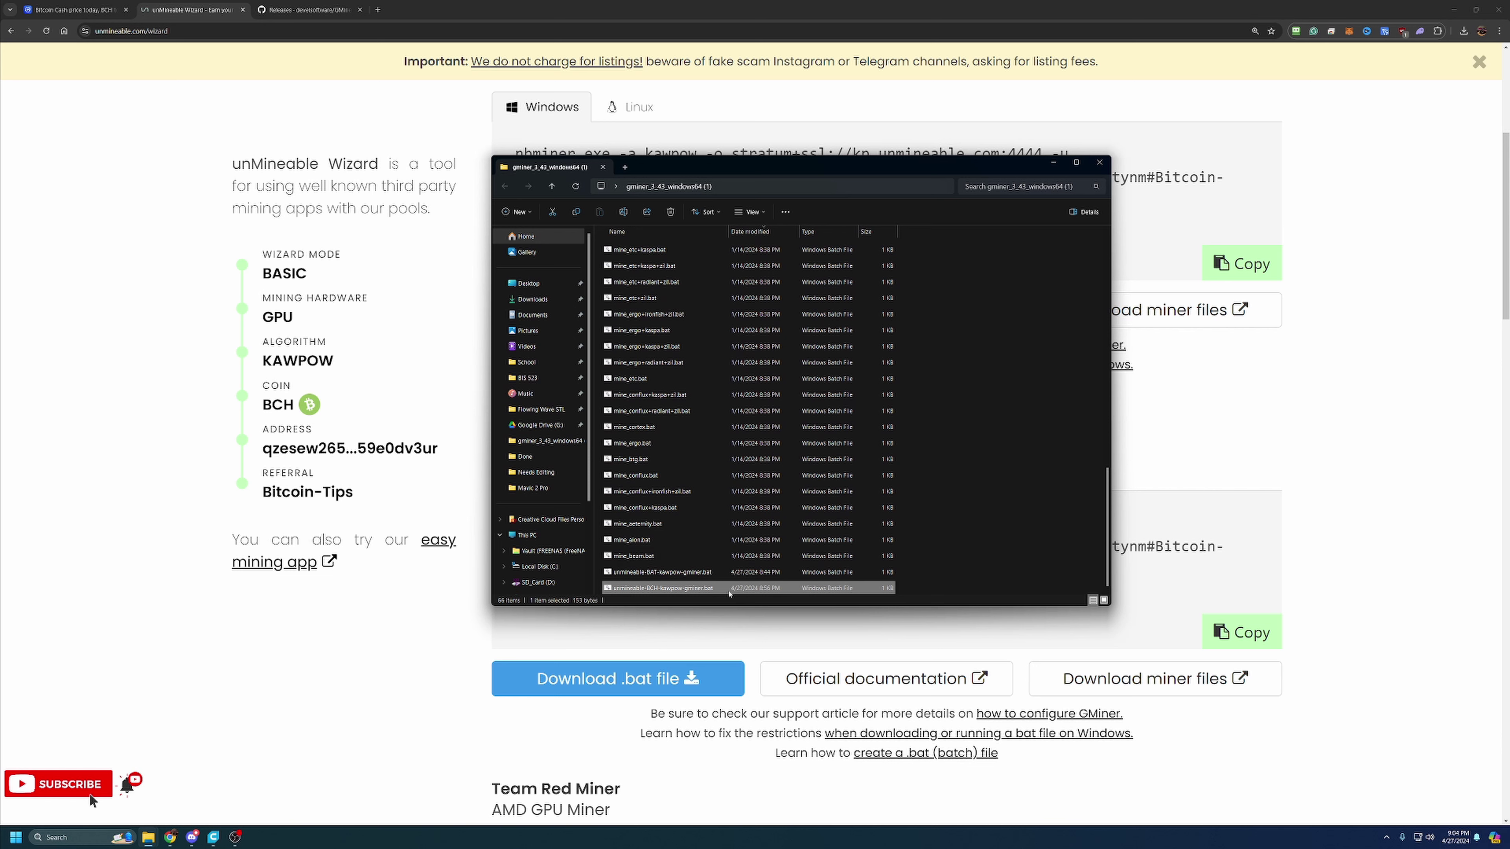
- Launch unmineable-BCH-kawpow-gminer.bat, letting it run past the SmartScreen warning
double_click(730, 589)
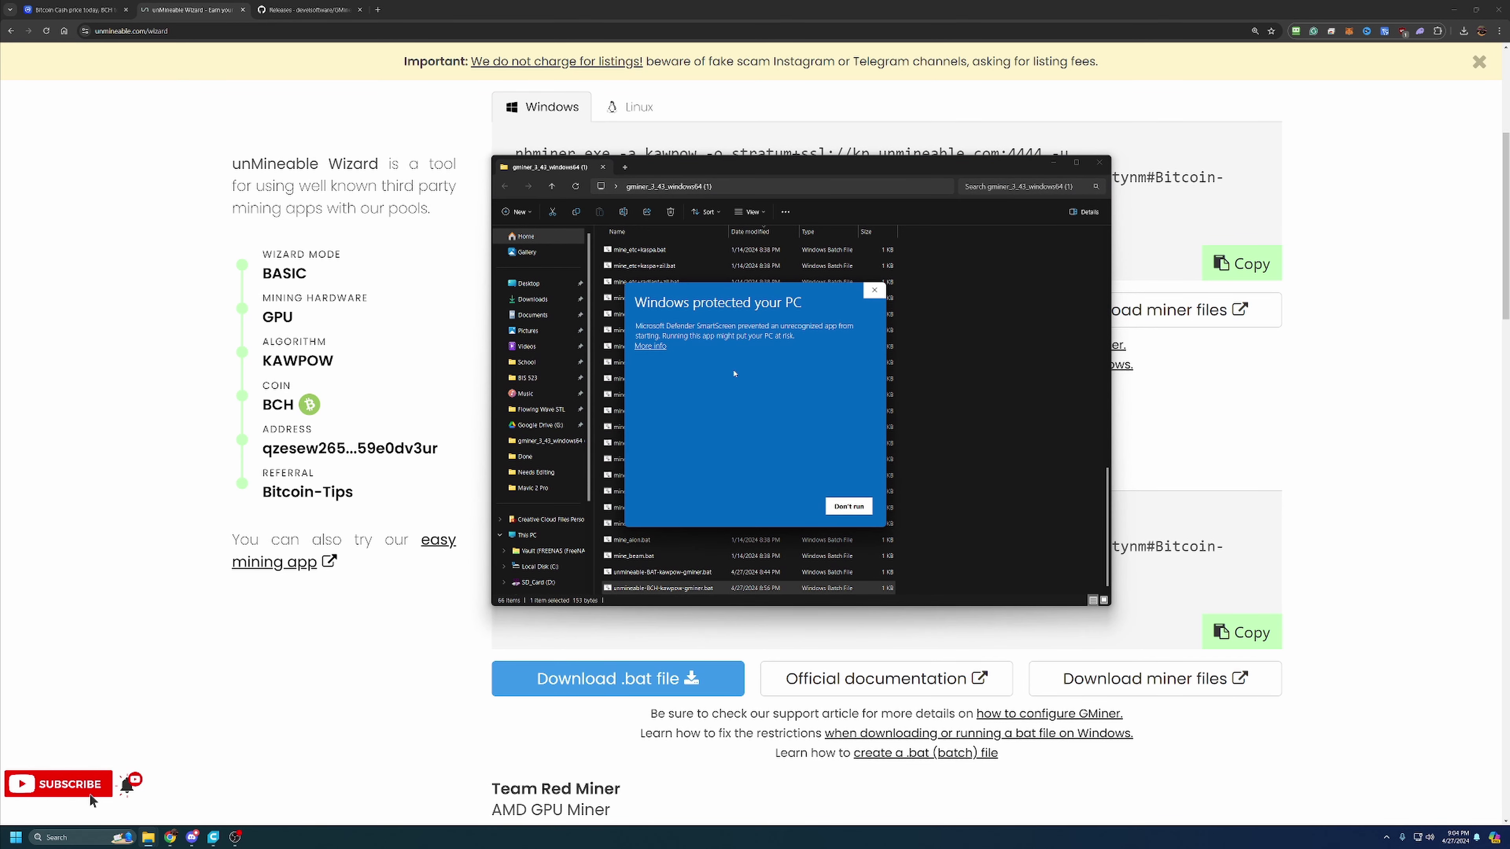
click(649, 347)
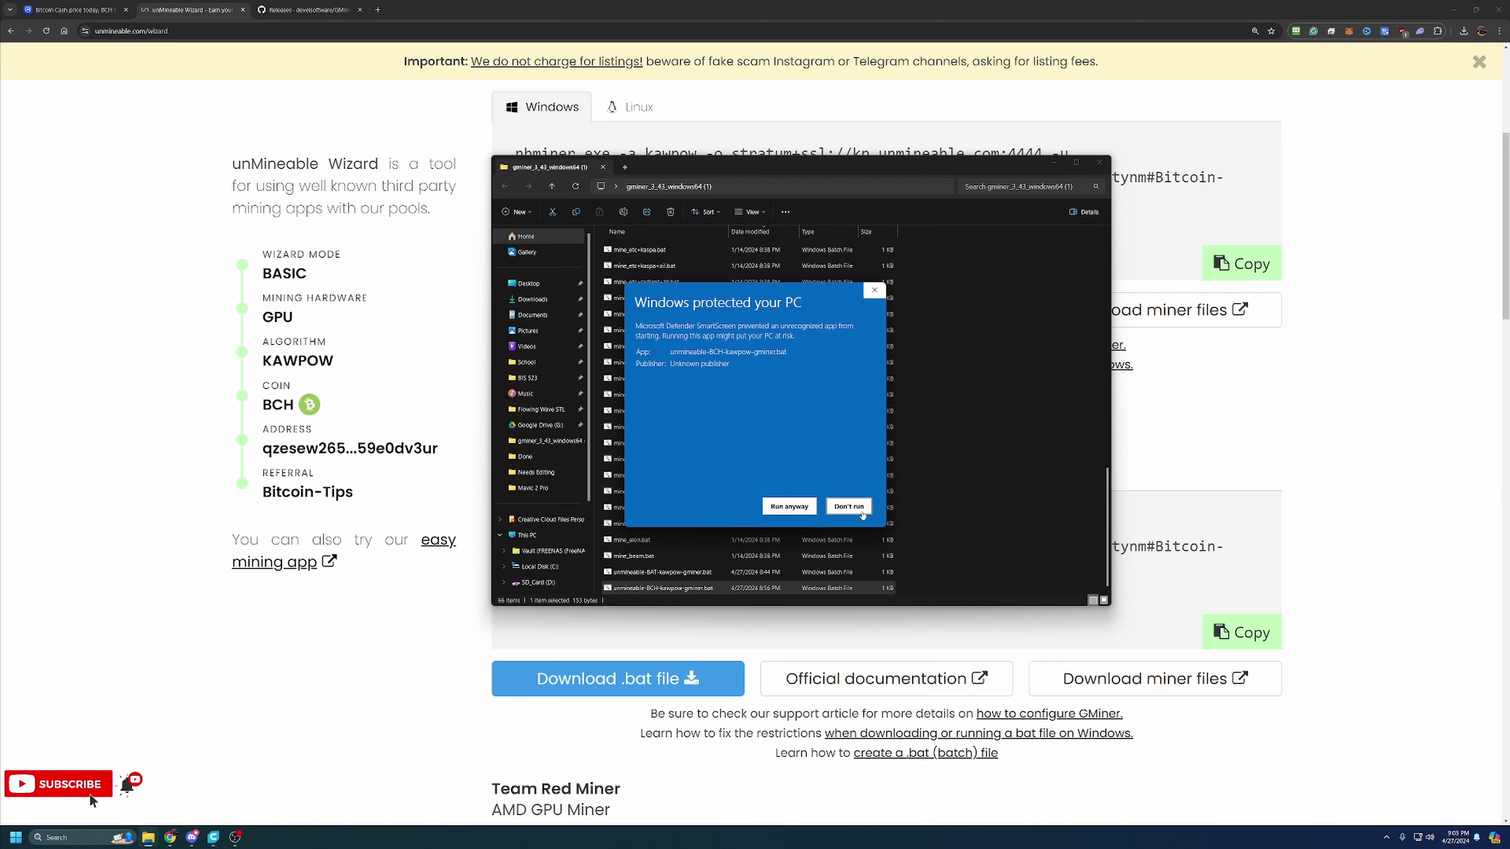
click(787, 506)
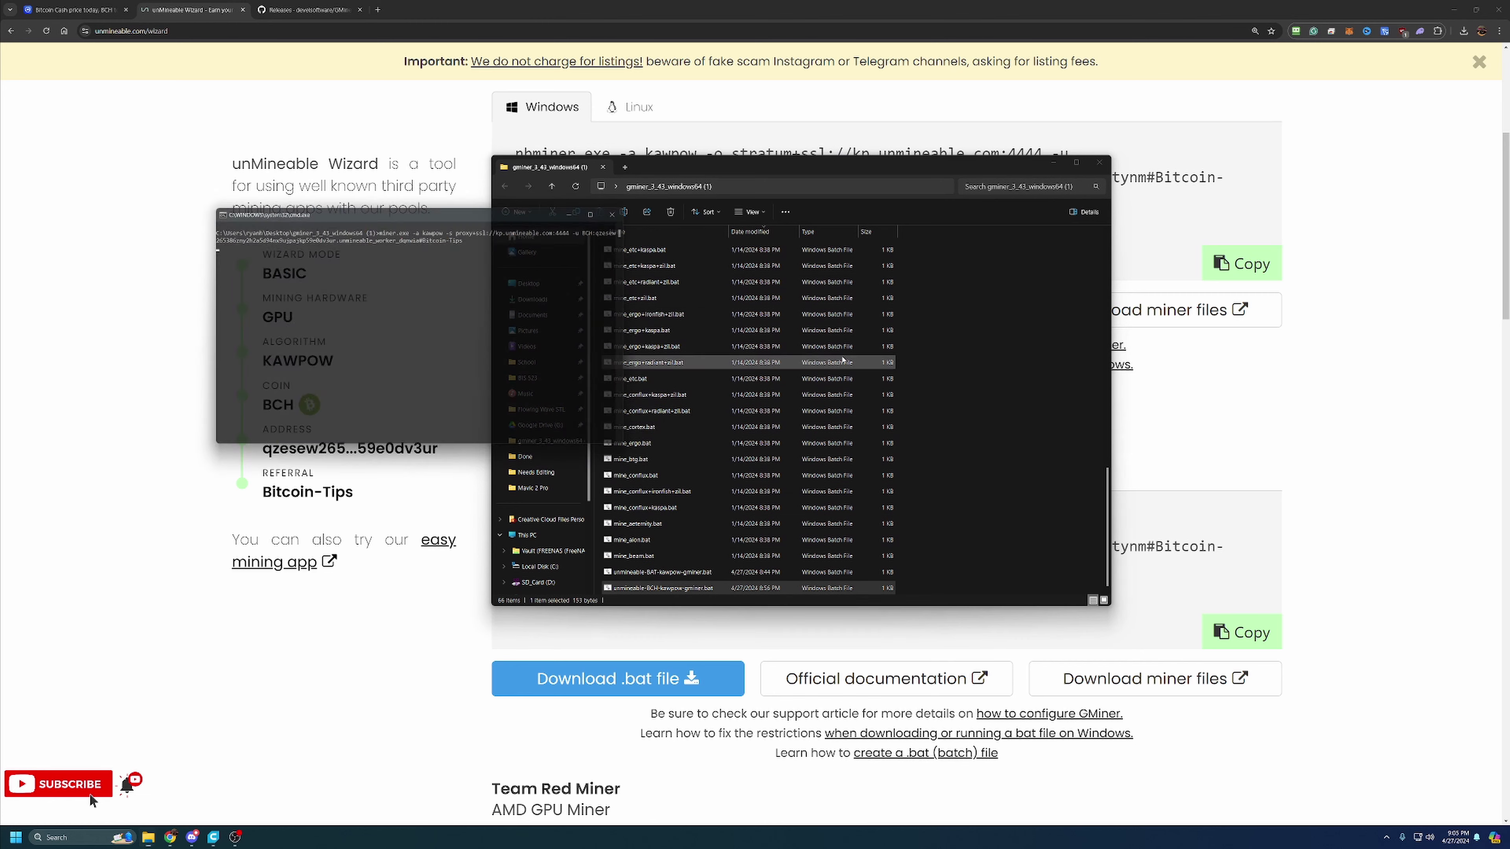
- Minimize File Explorer and move the GMiner console aside to reveal the wizard summary
click(1051, 164)
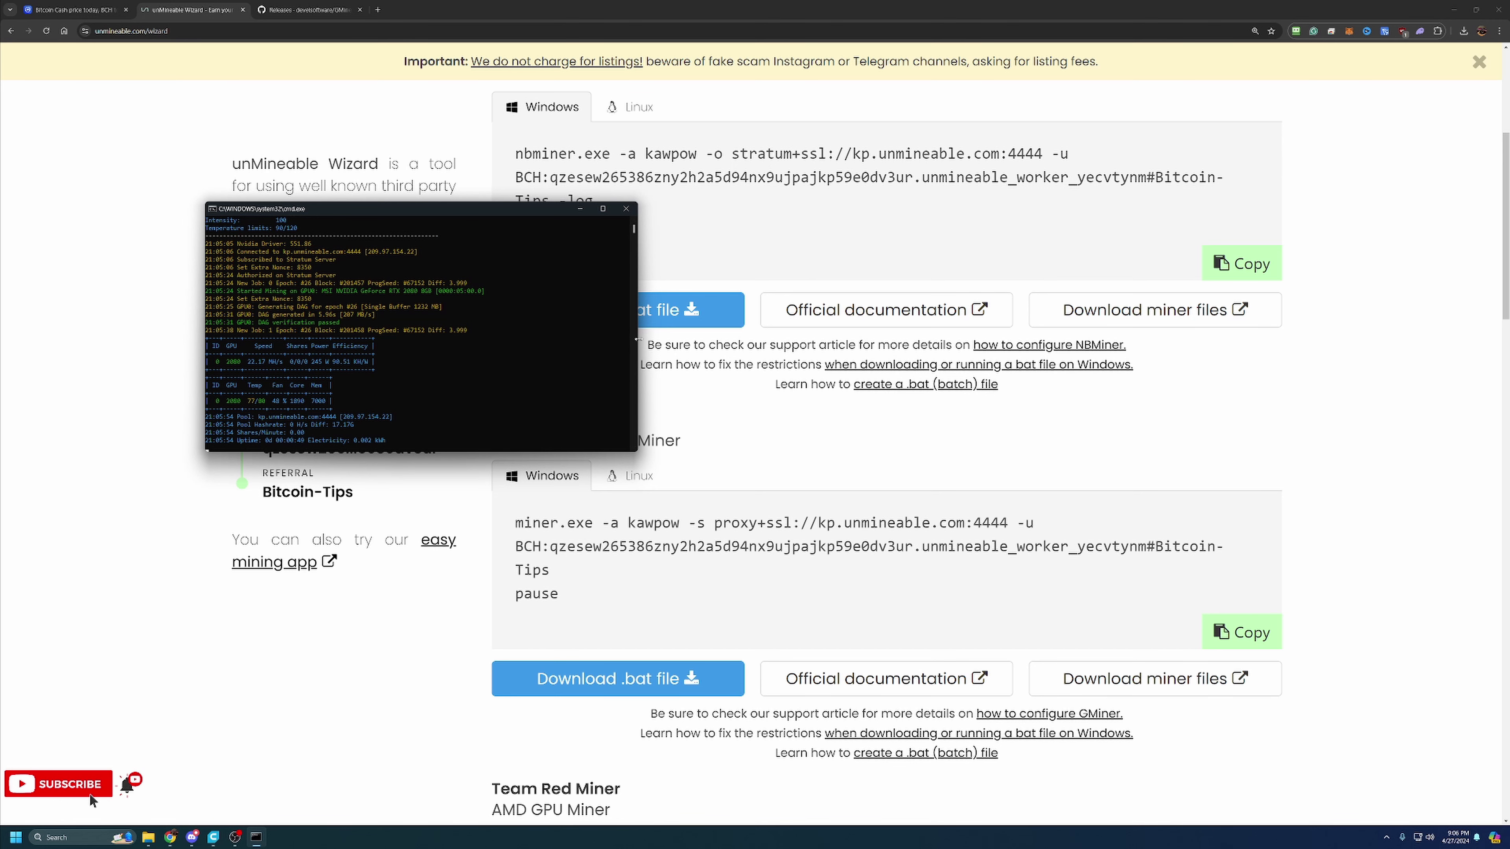
mouse_move(457, 215)
mouse_down()
mouse_move(751, 215)
mouse_move(873, 234)
mouse_up()
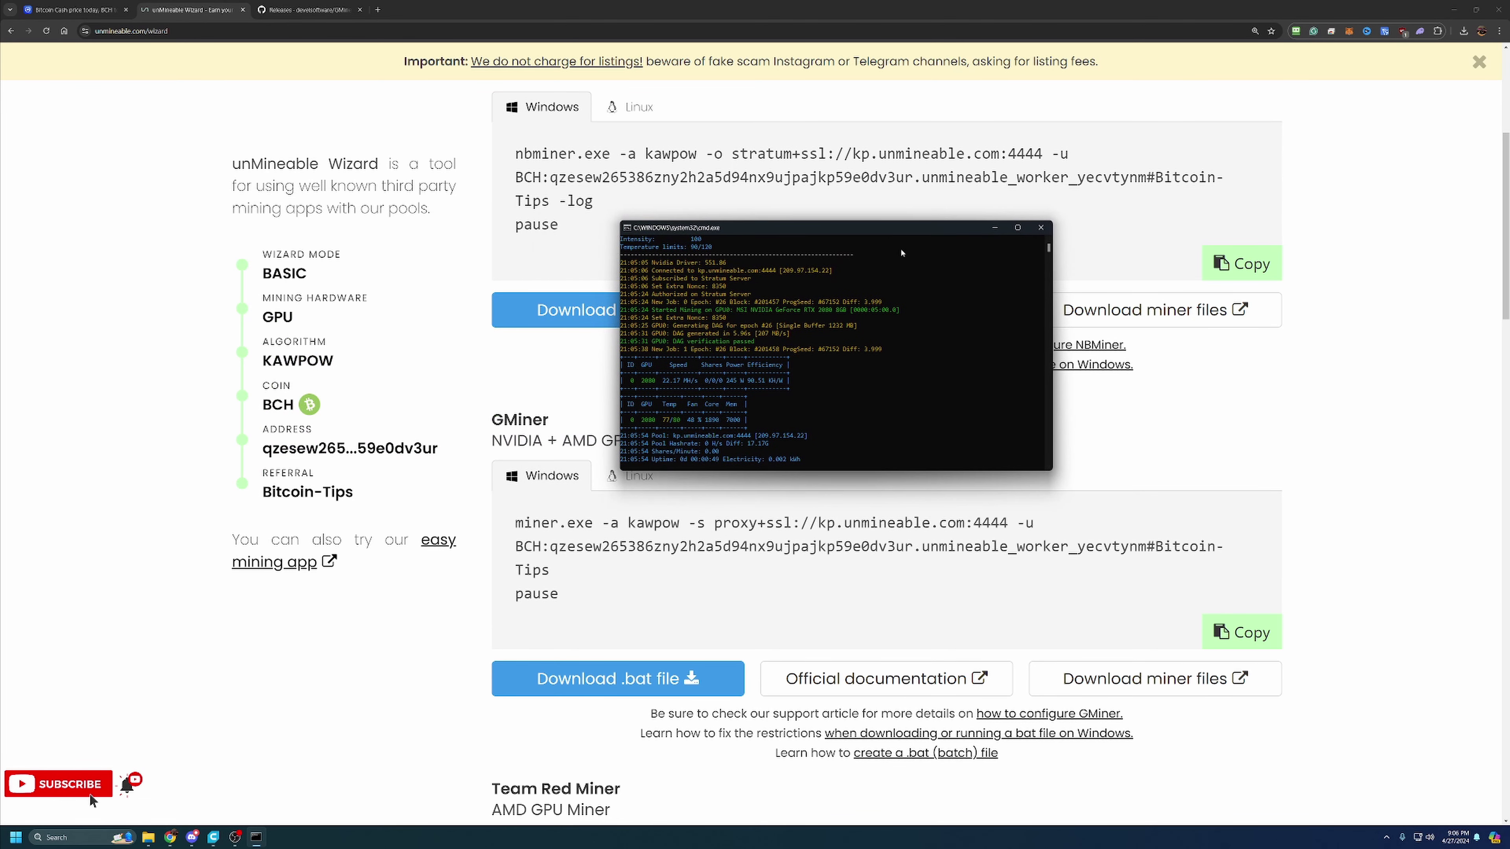
- Close the GMiner console window to stop the miner
click(1040, 227)
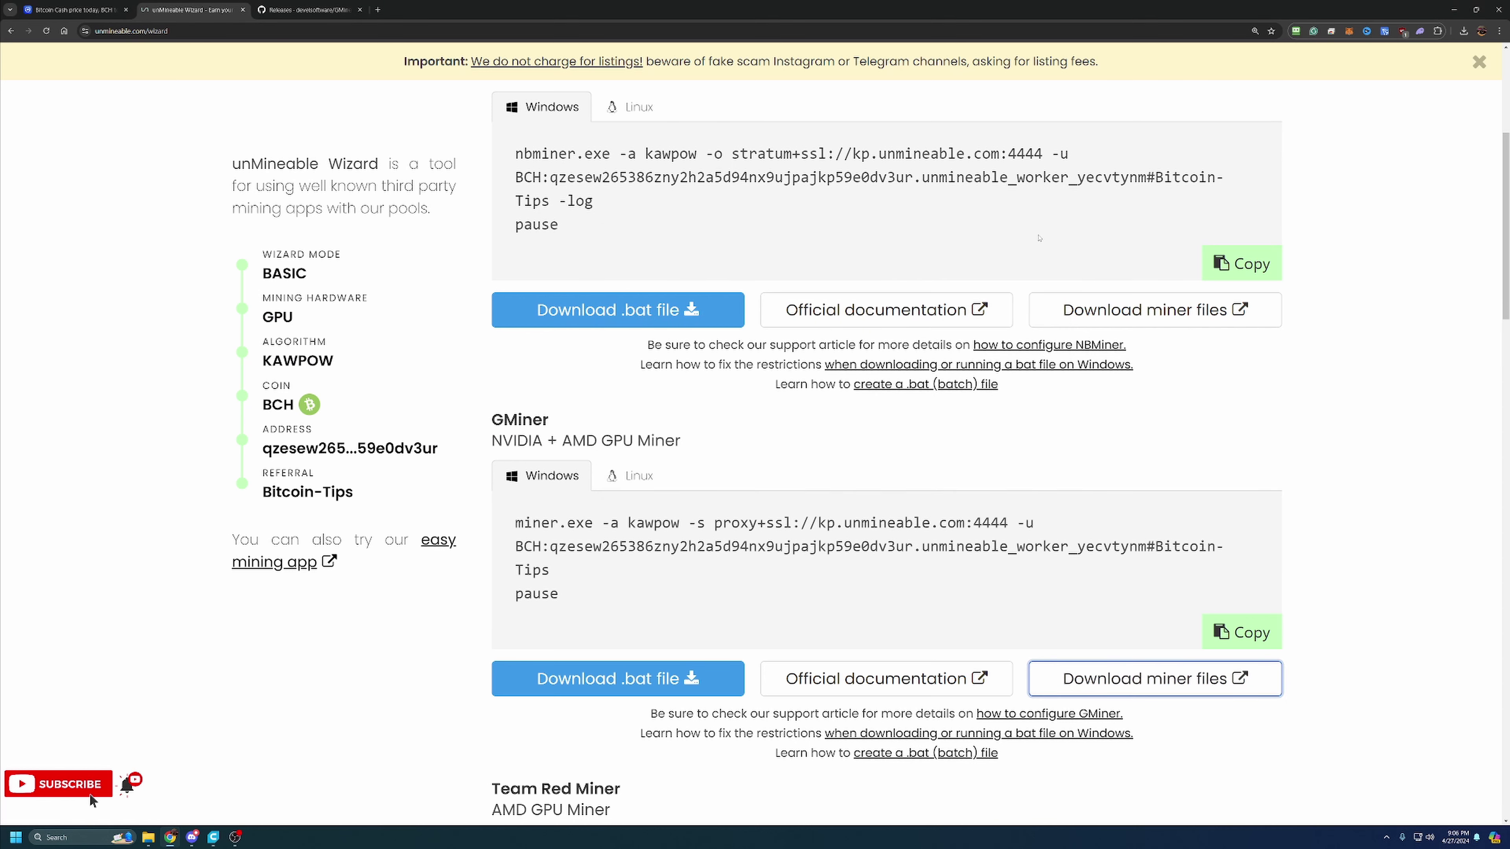